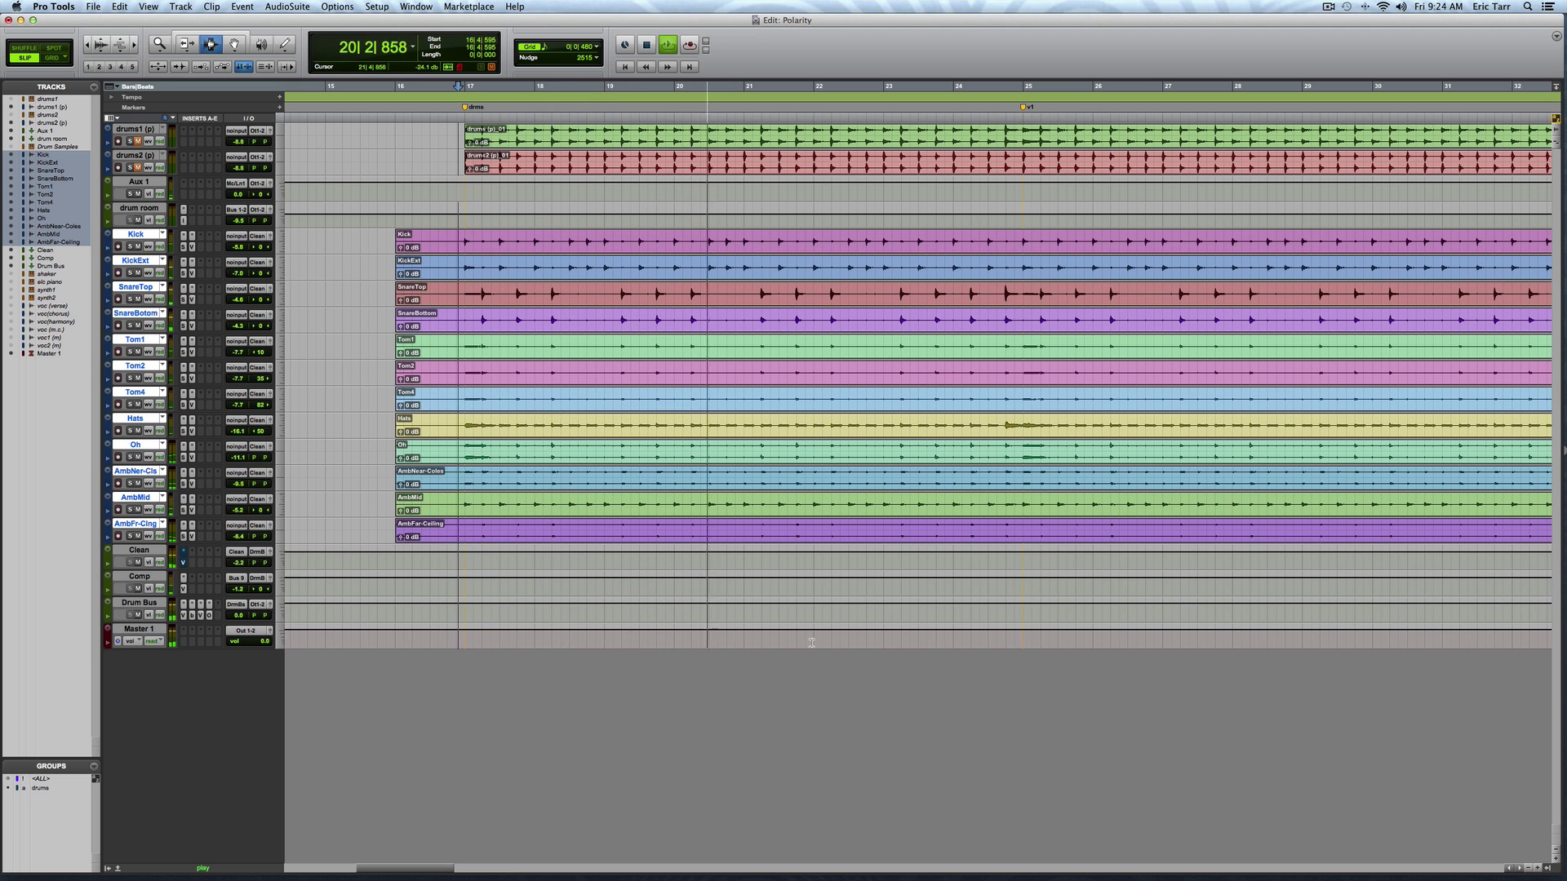
- Stop drum playback so the playhead returns to 16|4|595
{"action": "key", "text": "space"}
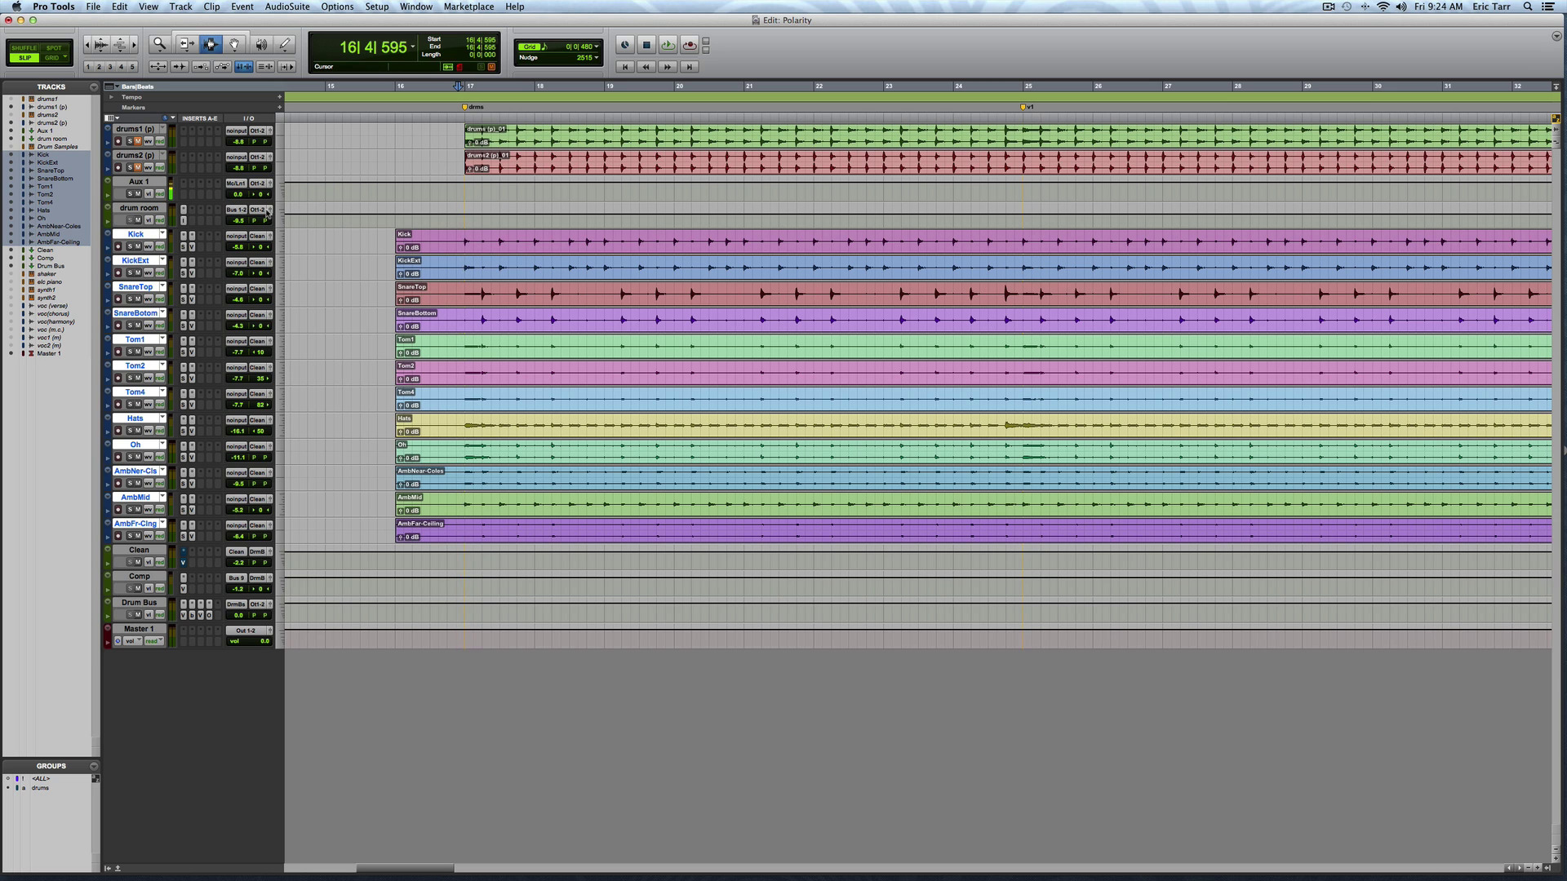
- Insert Audiomere Polarity Maximizer on Kick (mono) and on Oh (multichannel)
{"action": "left_click", "coordinate": [221, 238]}
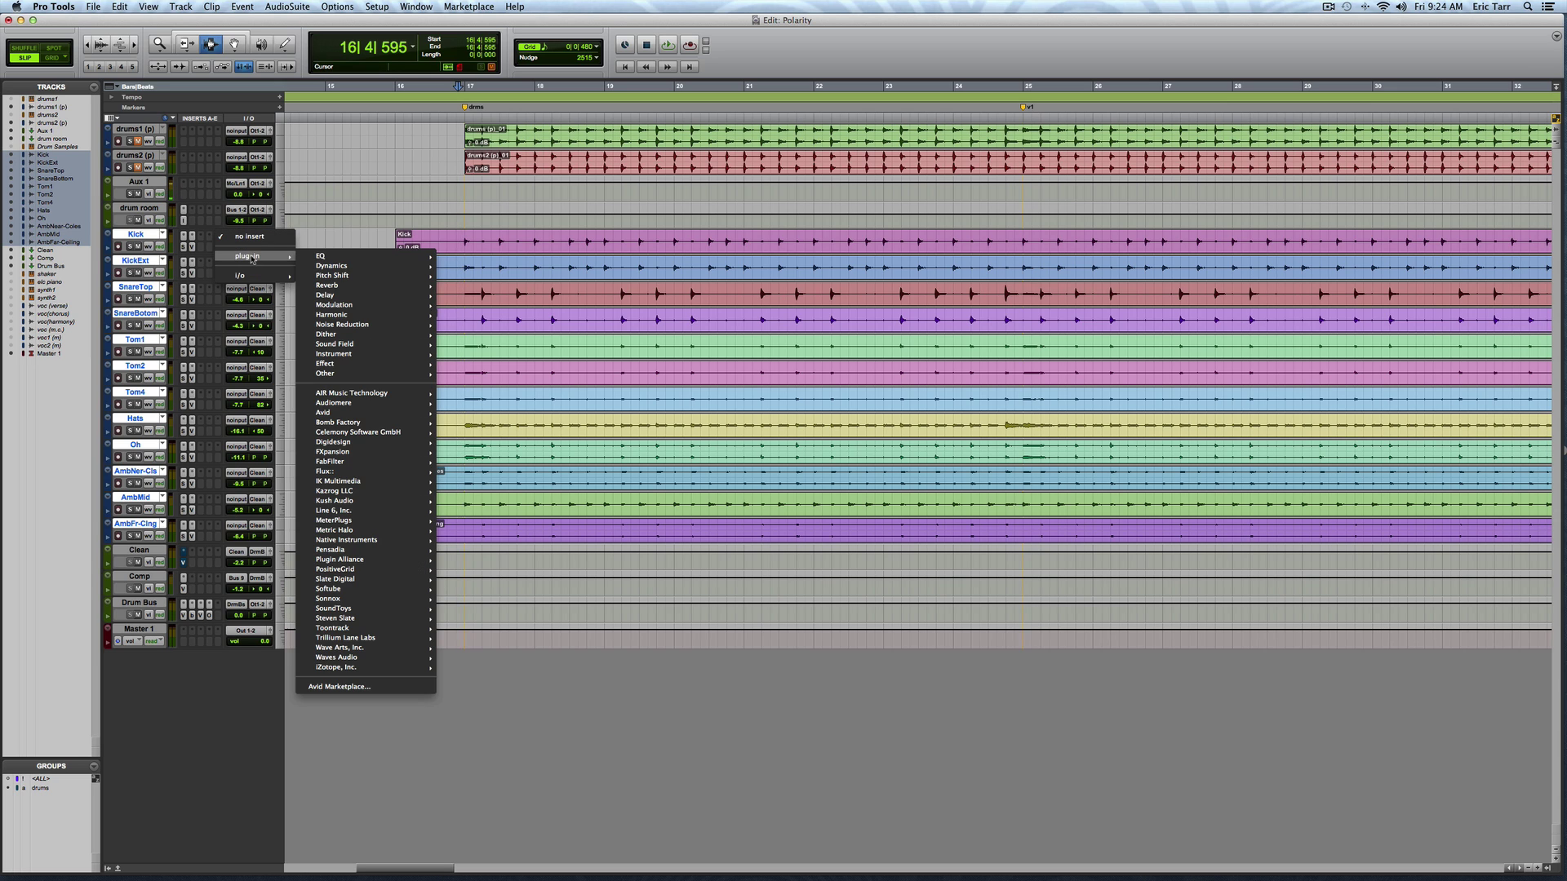
{"action": "mouse_move", "coordinate": [334, 403]}
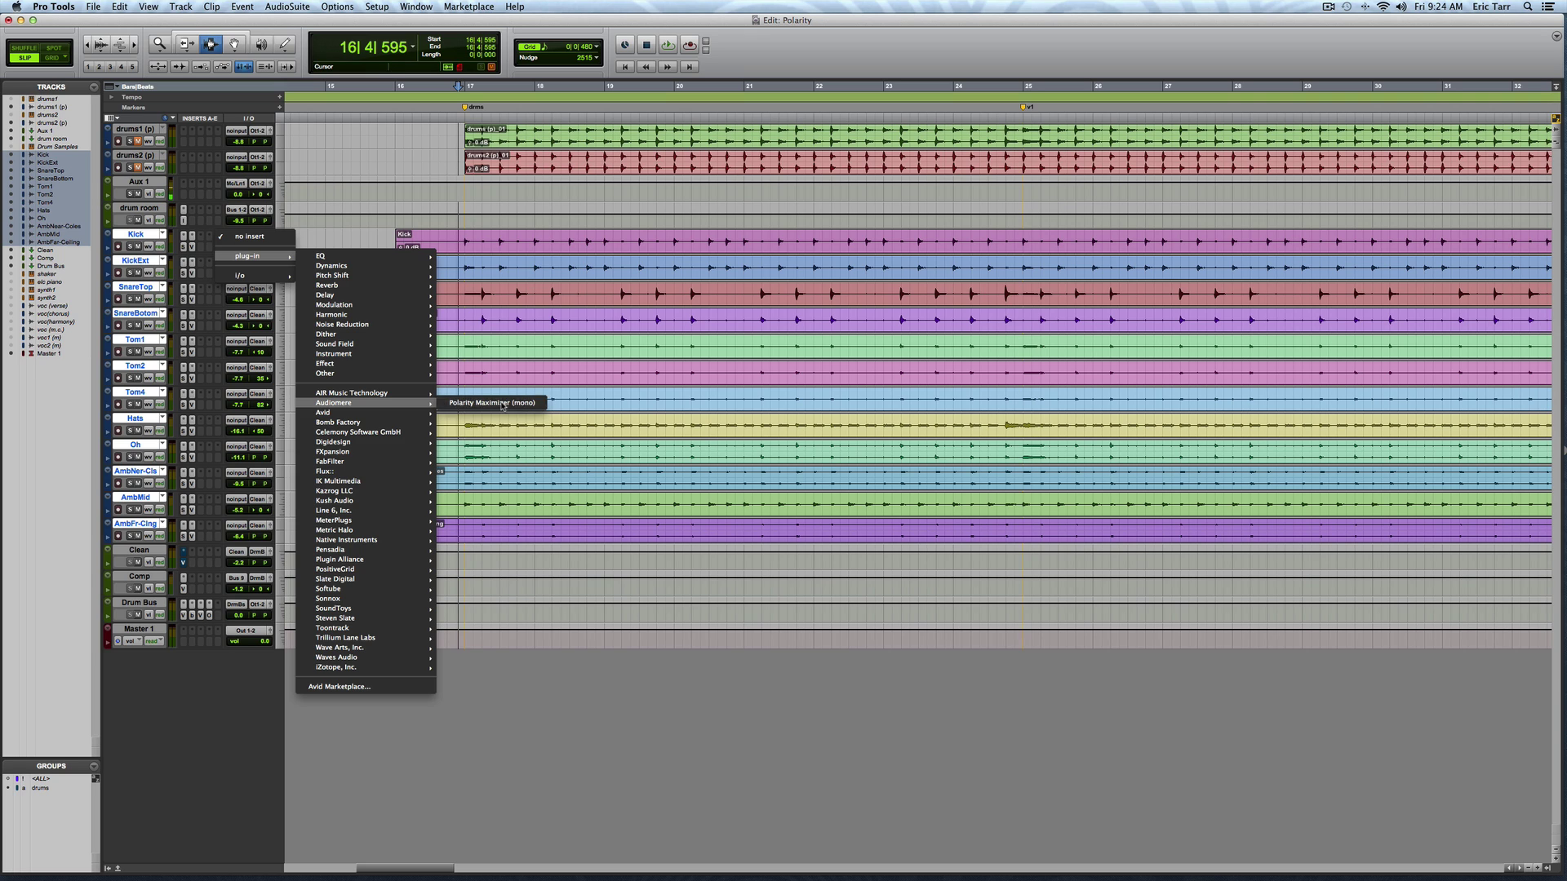
{"action": "left_click", "coordinate": [502, 404]}
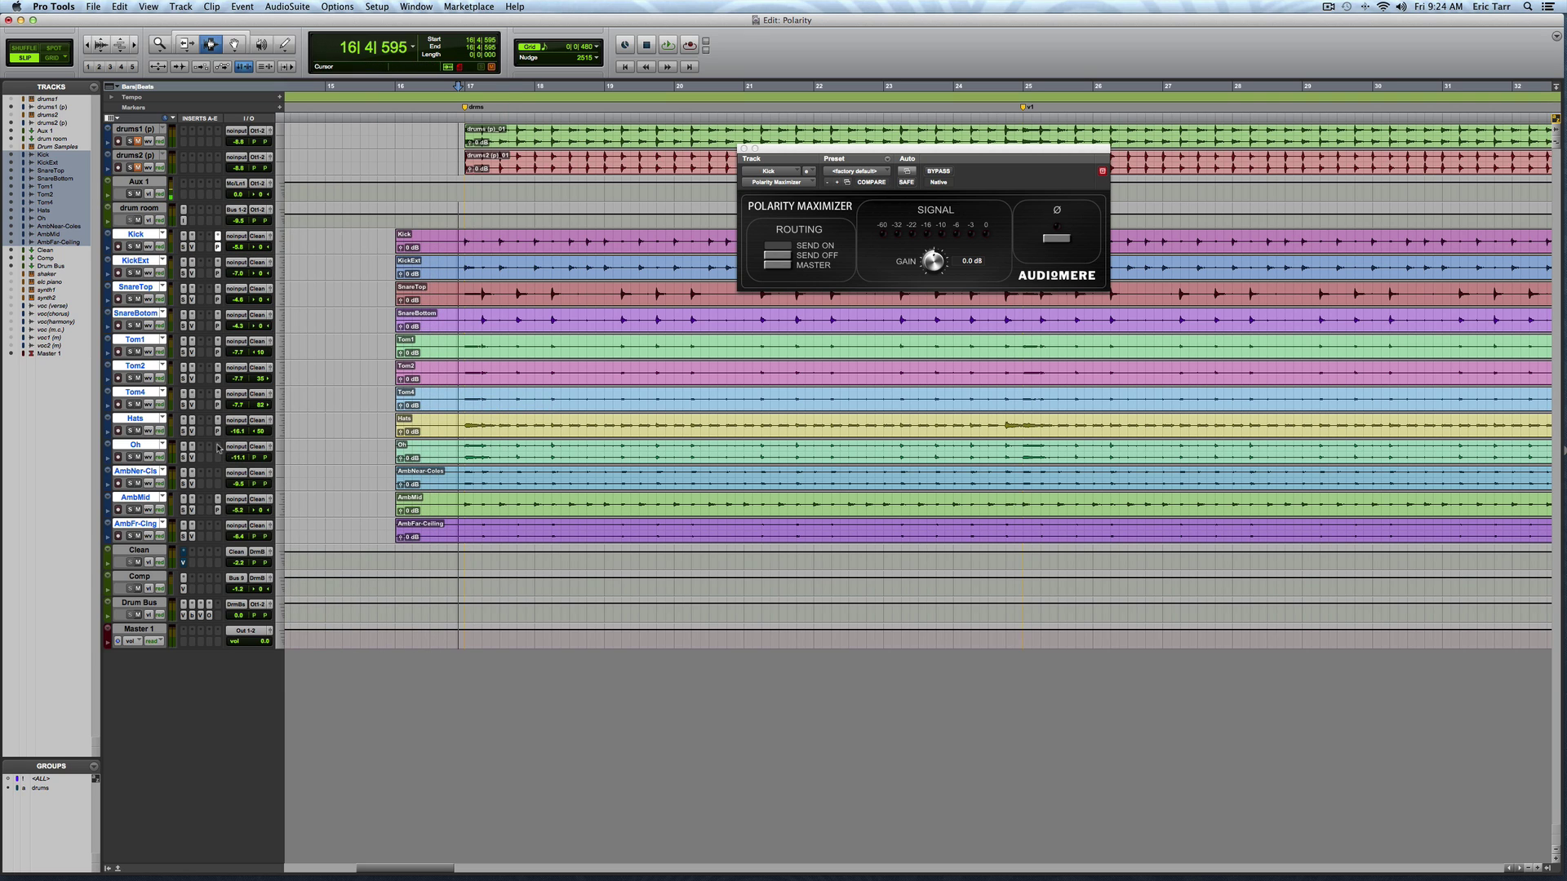
{"action": "left_click", "coordinate": [219, 448]}
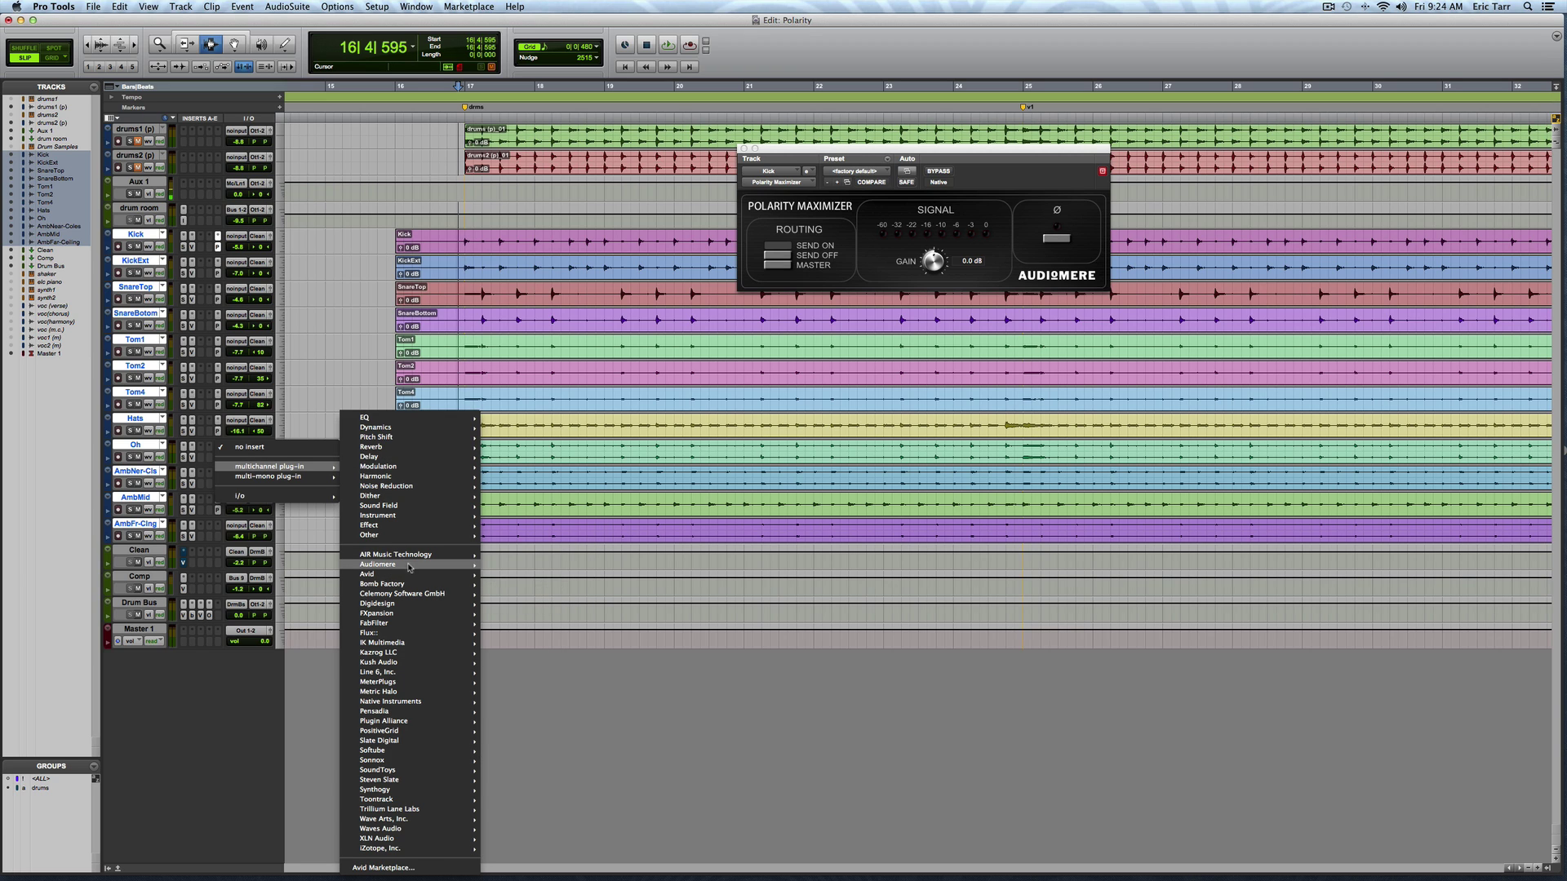
{"action": "mouse_move", "coordinate": [379, 564]}
{"action": "left_click", "coordinate": [518, 564]}
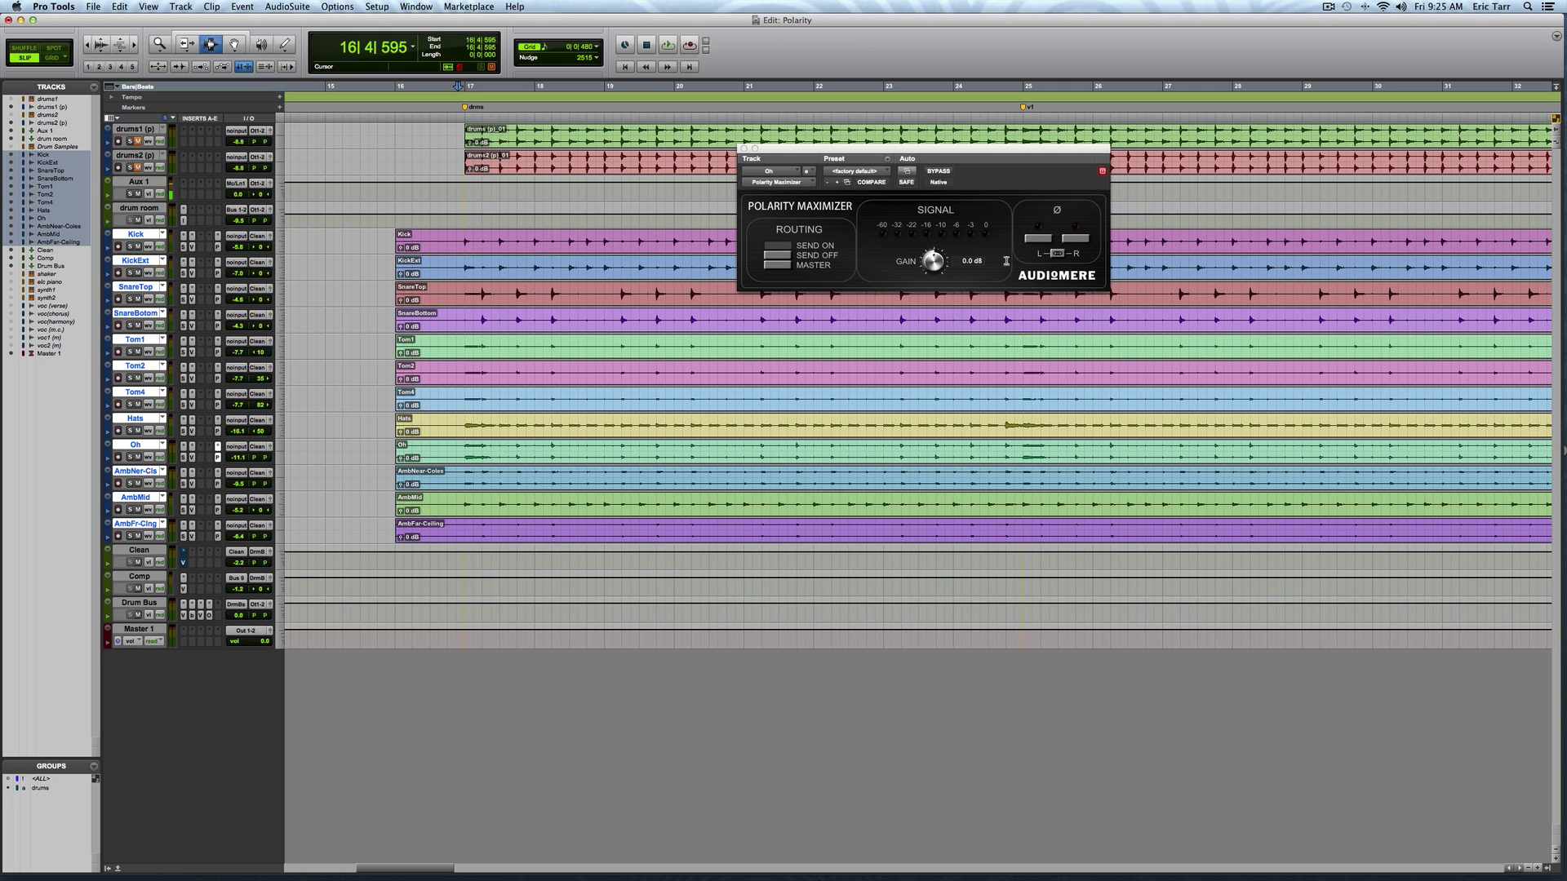
- Show the Kick track's Polarity Maximizer and set the Kick instance as master
{"action": "left_click", "coordinate": [217, 246]}
{"action": "left_click", "coordinate": [784, 264]}
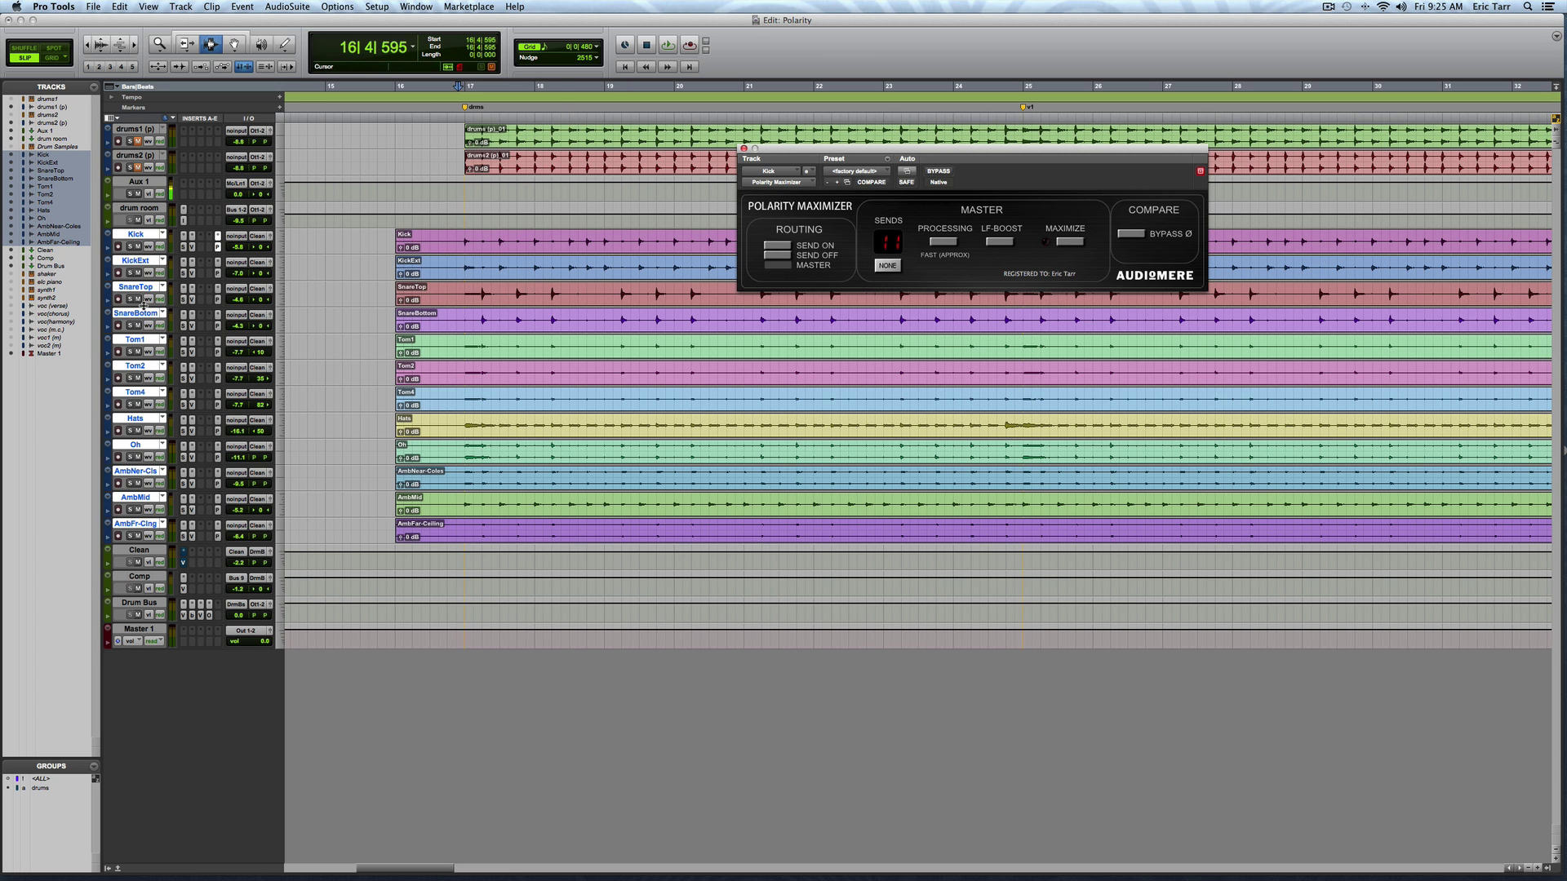
- Enlarge SnareTop and SnareBottom, then zoom in three levels on a single snare hit
{"action": "left_click_drag", "start_coordinate": [138, 308], "coordinate": [142, 364]}
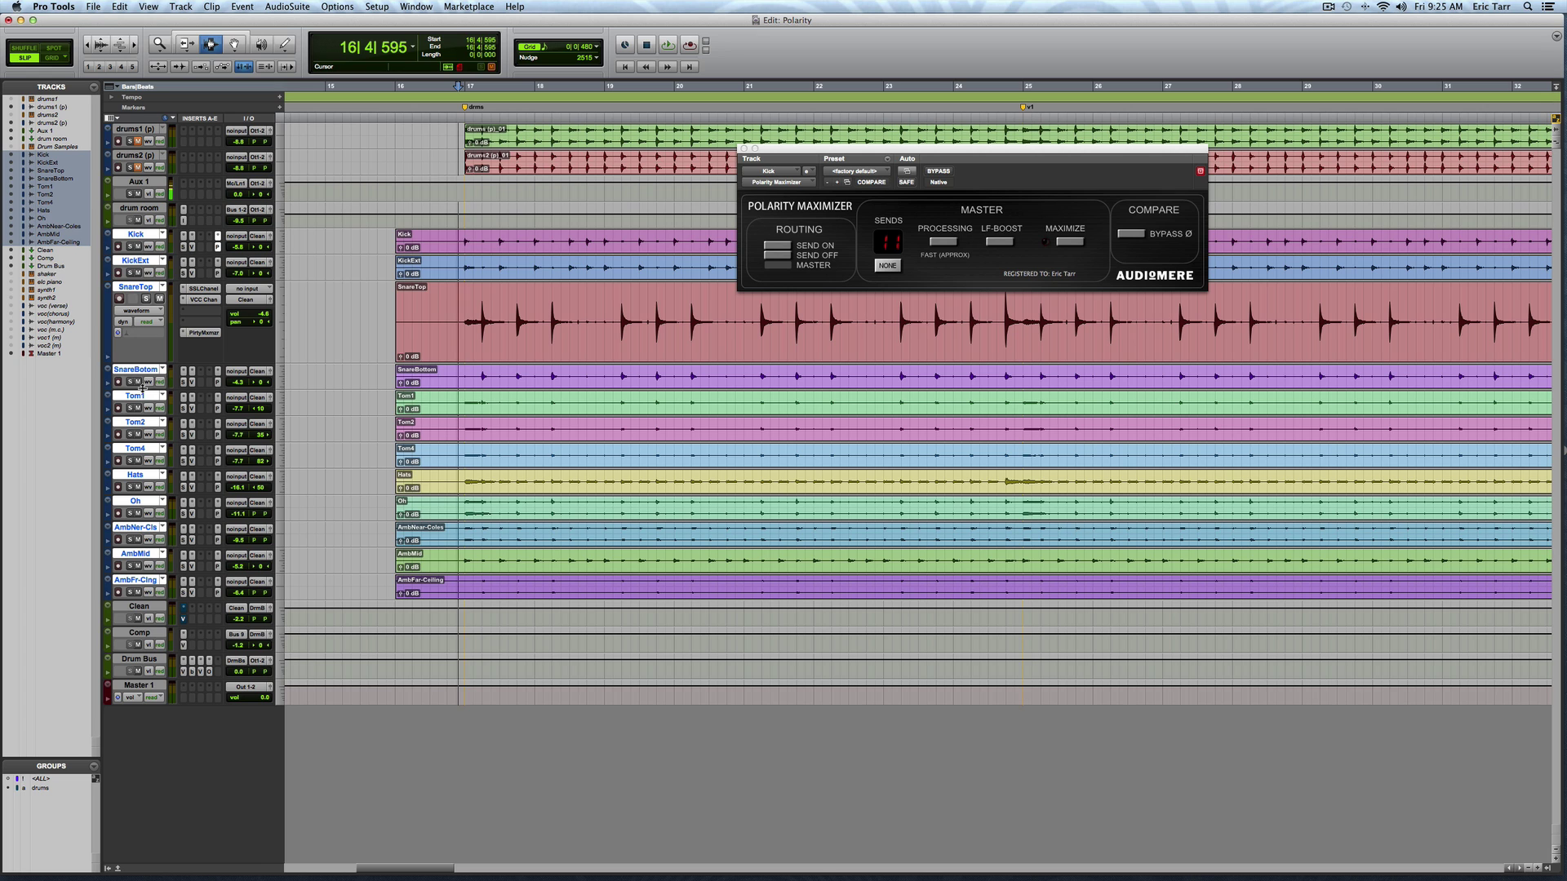
{"action": "left_click_drag", "start_coordinate": [142, 389], "coordinate": [144, 520]}
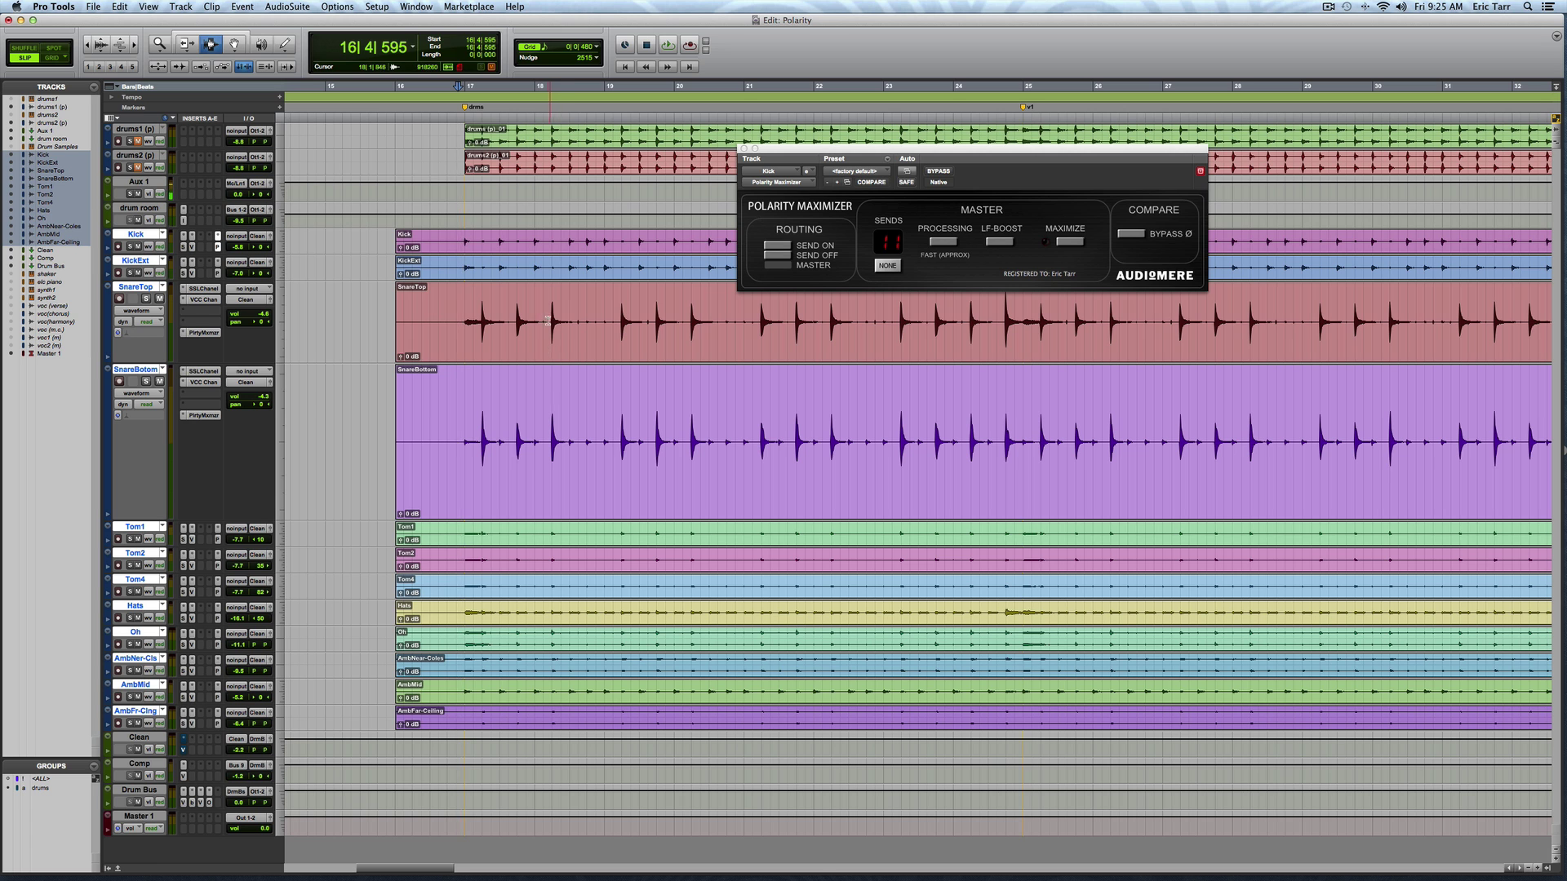
{"action": "key", "text": "super+bracketright"}
{"action": "key", "text": "super+bracketright"}
{"action": "key", "text": "super+bracketright"}
{"action": "key", "text": "super+bracketright"}
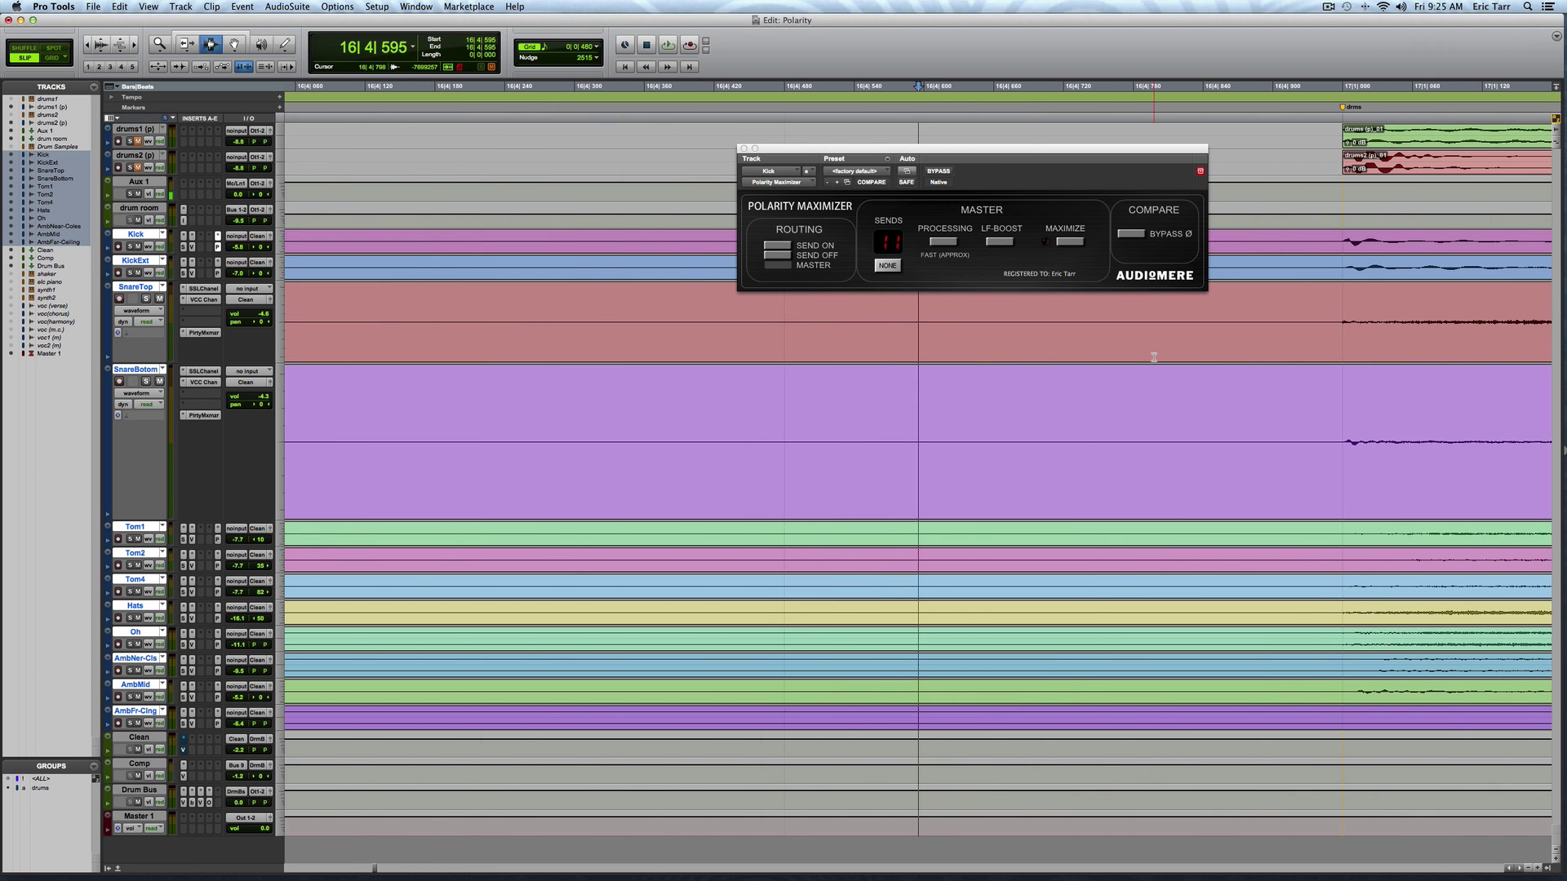
{"action": "key", "text": "super+bracketright"}
{"action": "key", "text": "super+bracketright"}
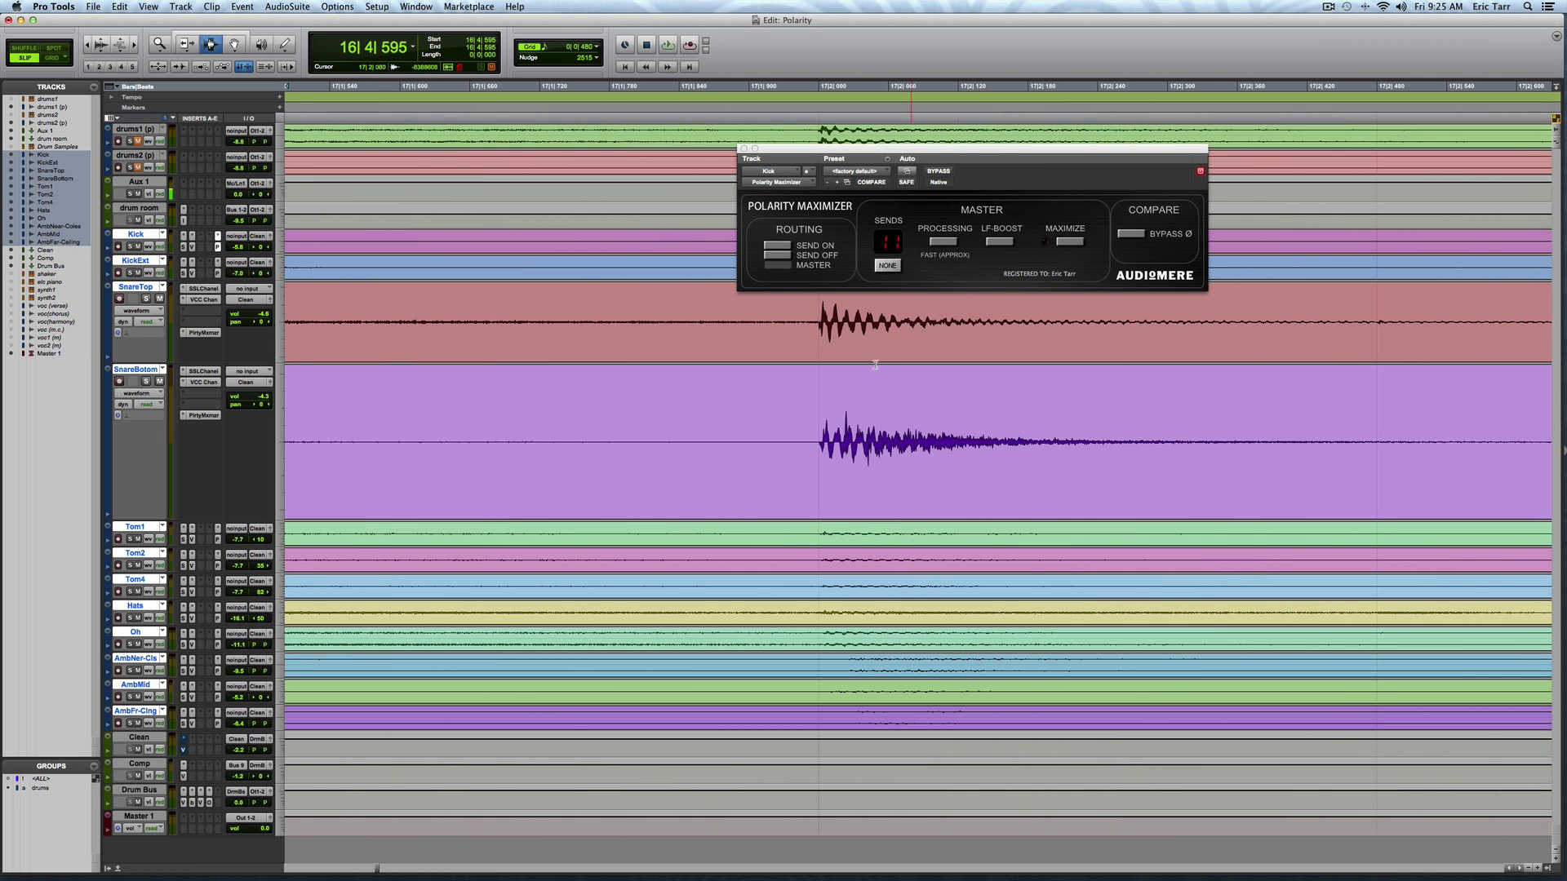
{"action": "key", "text": "super+bracketright"}
{"action": "key", "text": "super+bracketright"}
{"action": "key", "text": "super+bracketright"}
{"action": "key", "text": "super+bracketright"}
{"action": "key", "text": "super+bracketright"}
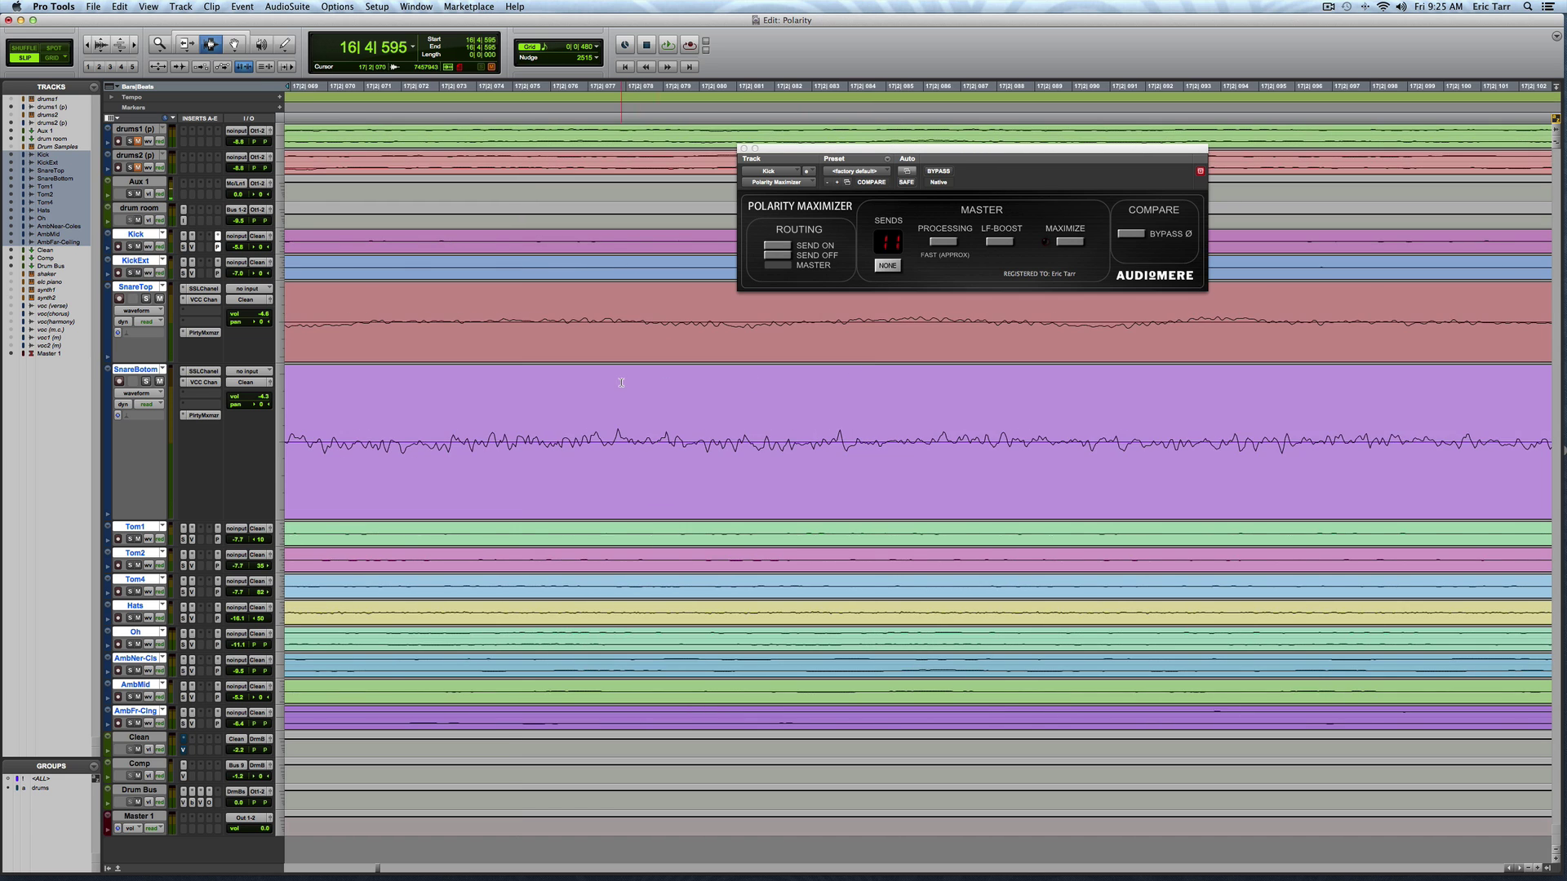
{"action": "scroll", "coordinate": [702, 371], "scroll_direction": "left", "scroll_amount": 5}
{"action": "scroll", "coordinate": [702, 371], "scroll_direction": "left", "scroll_amount": 5}
{"action": "scroll", "coordinate": [701, 369], "scroll_direction": "left", "scroll_amount": 5}
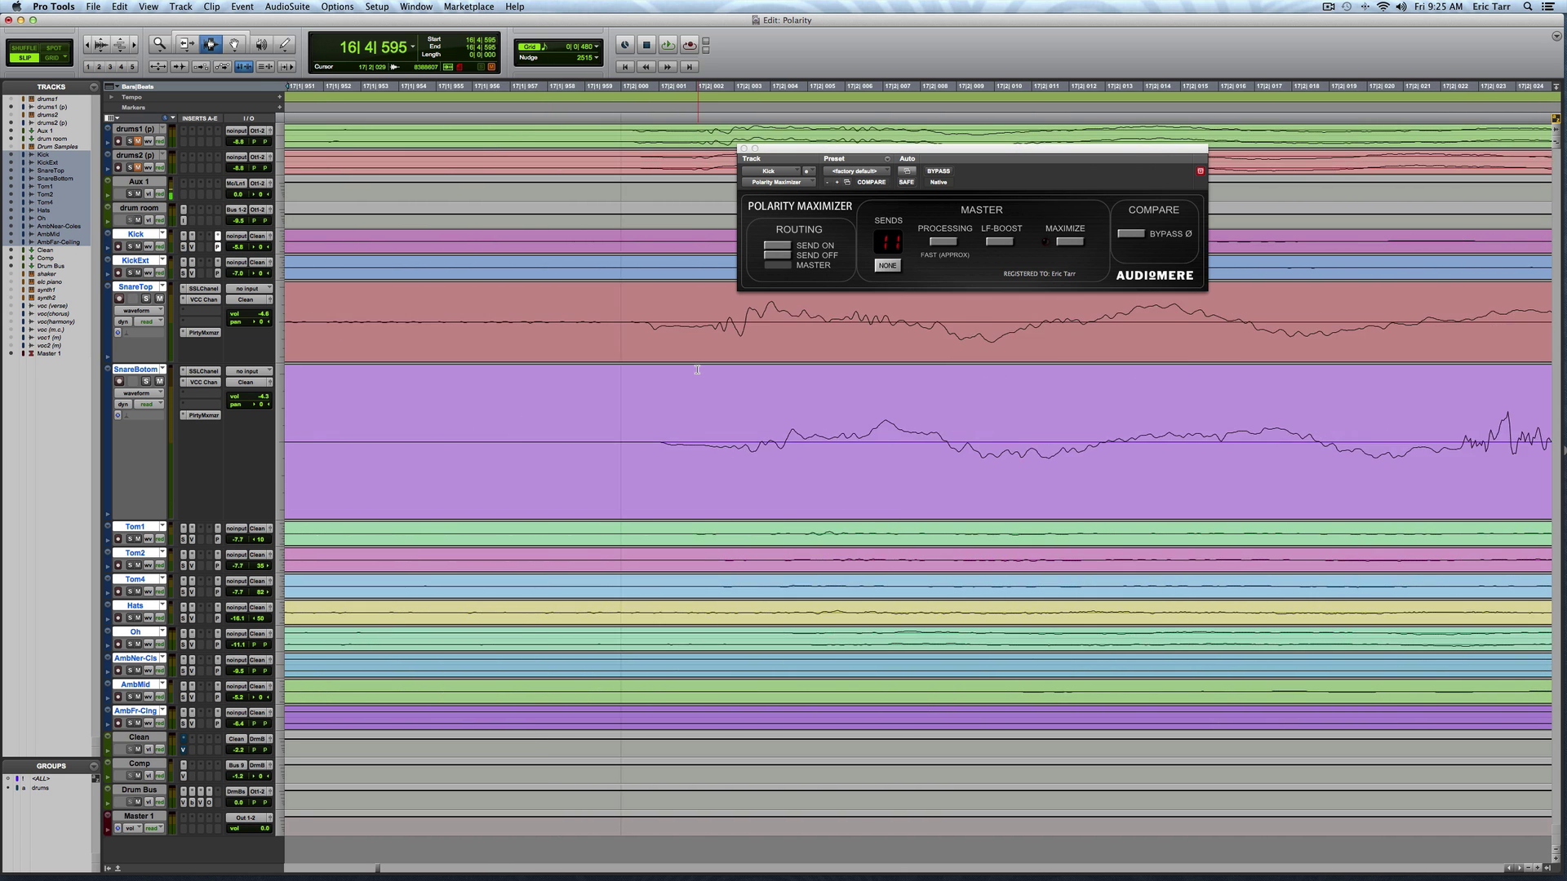
{"action": "scroll", "coordinate": [698, 368], "scroll_direction": "left", "scroll_amount": 5}
{"action": "scroll", "coordinate": [698, 370], "scroll_direction": "right", "scroll_amount": 1}
{"action": "scroll", "coordinate": [857, 371], "scroll_direction": "right", "scroll_amount": 5}
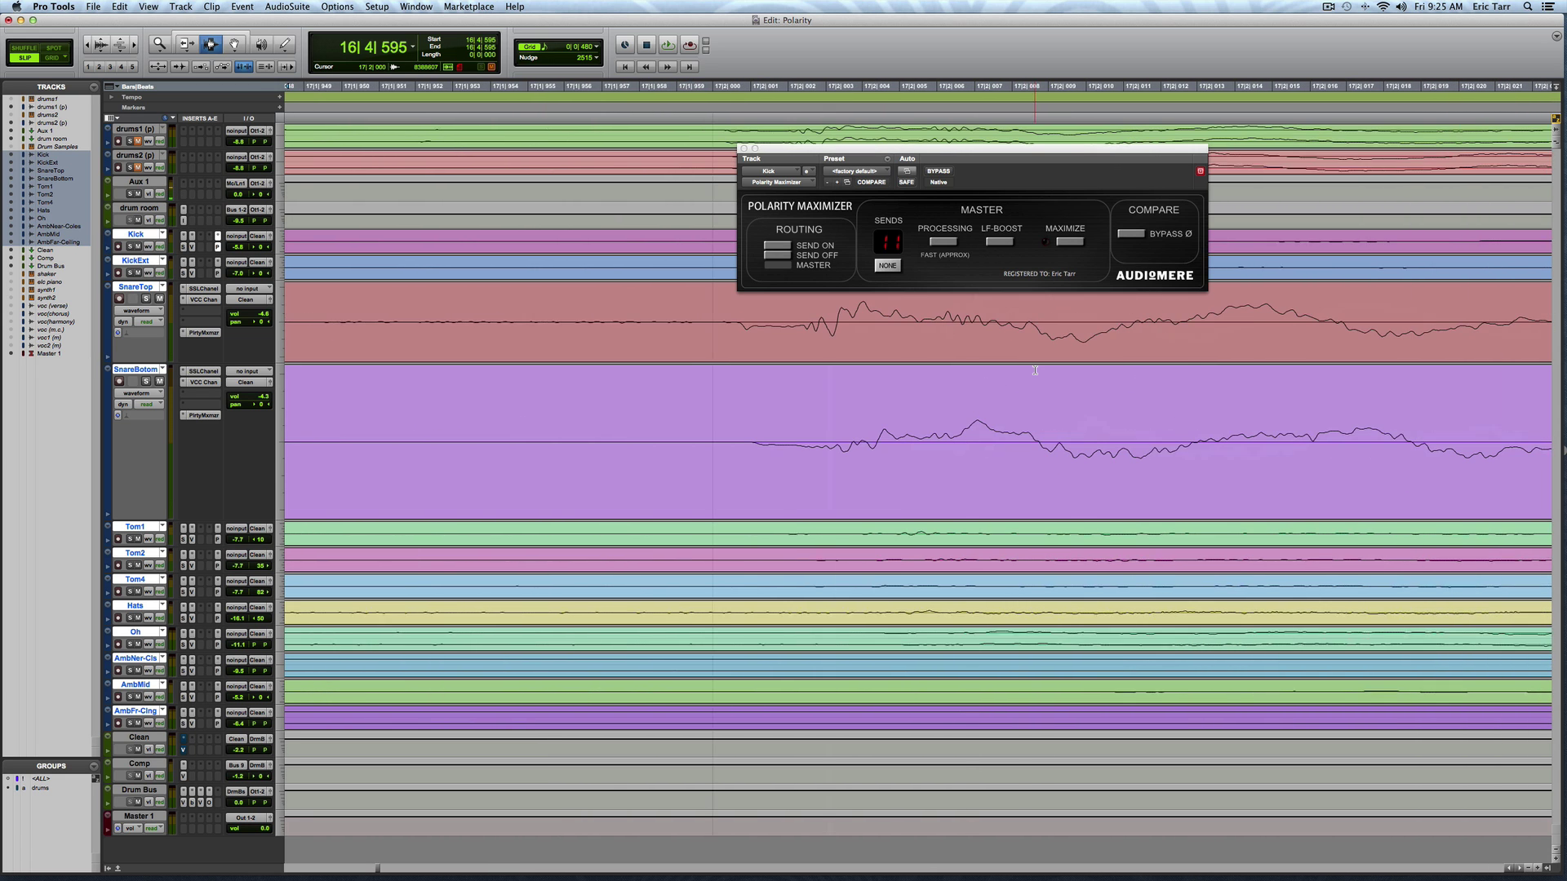
{"action": "scroll", "coordinate": [1035, 372], "scroll_direction": "right", "scroll_amount": 8}
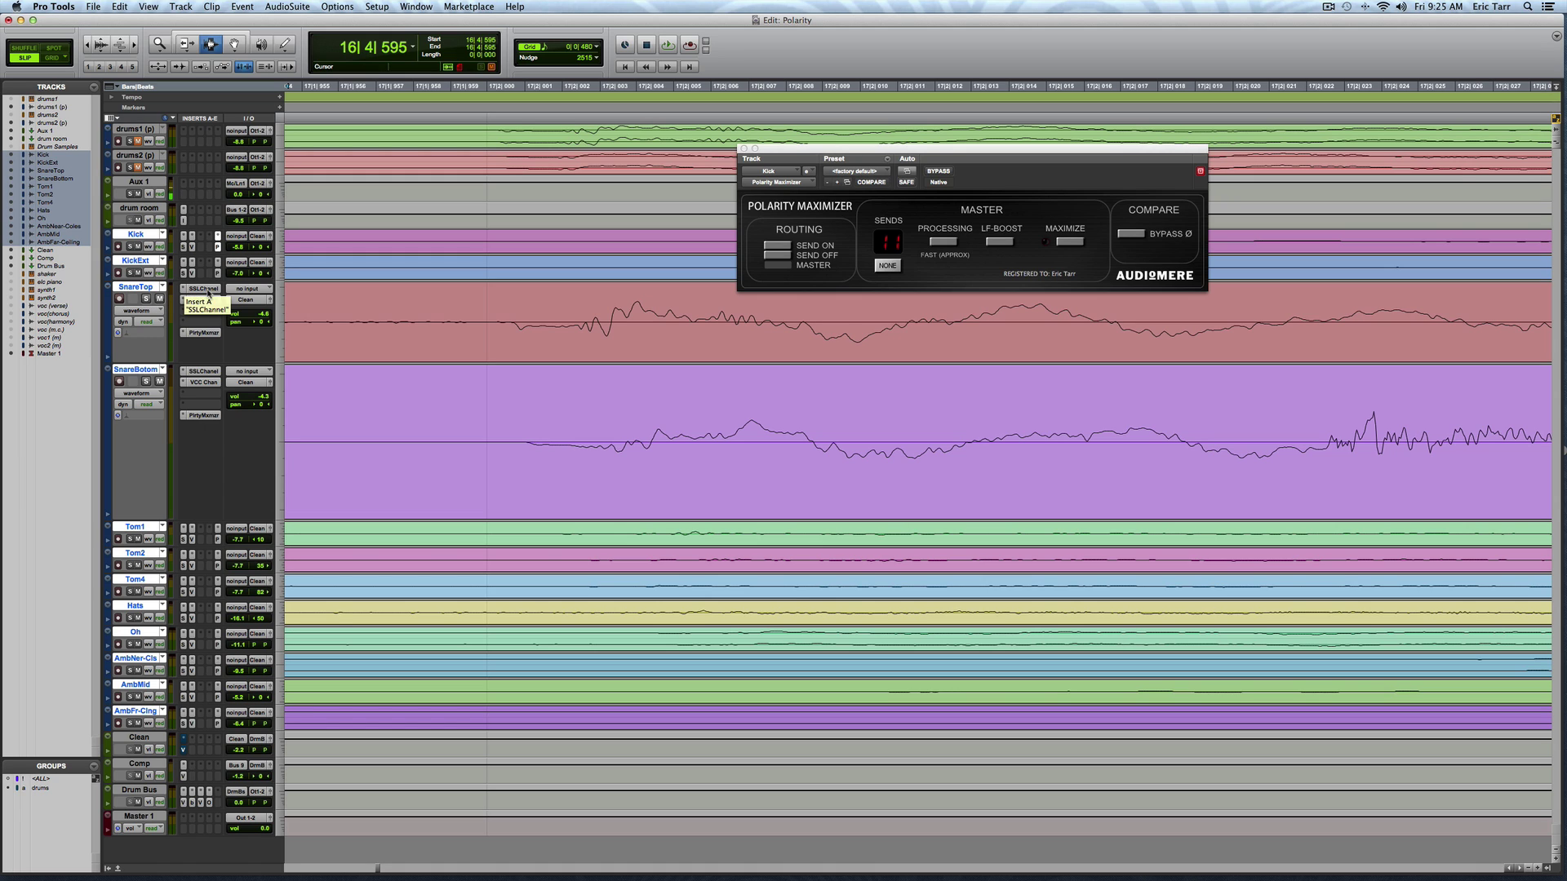
- Invert SnareTop's polarity in its SSL channel strip while the drums play
{"action": "left_click", "coordinate": [208, 289]}
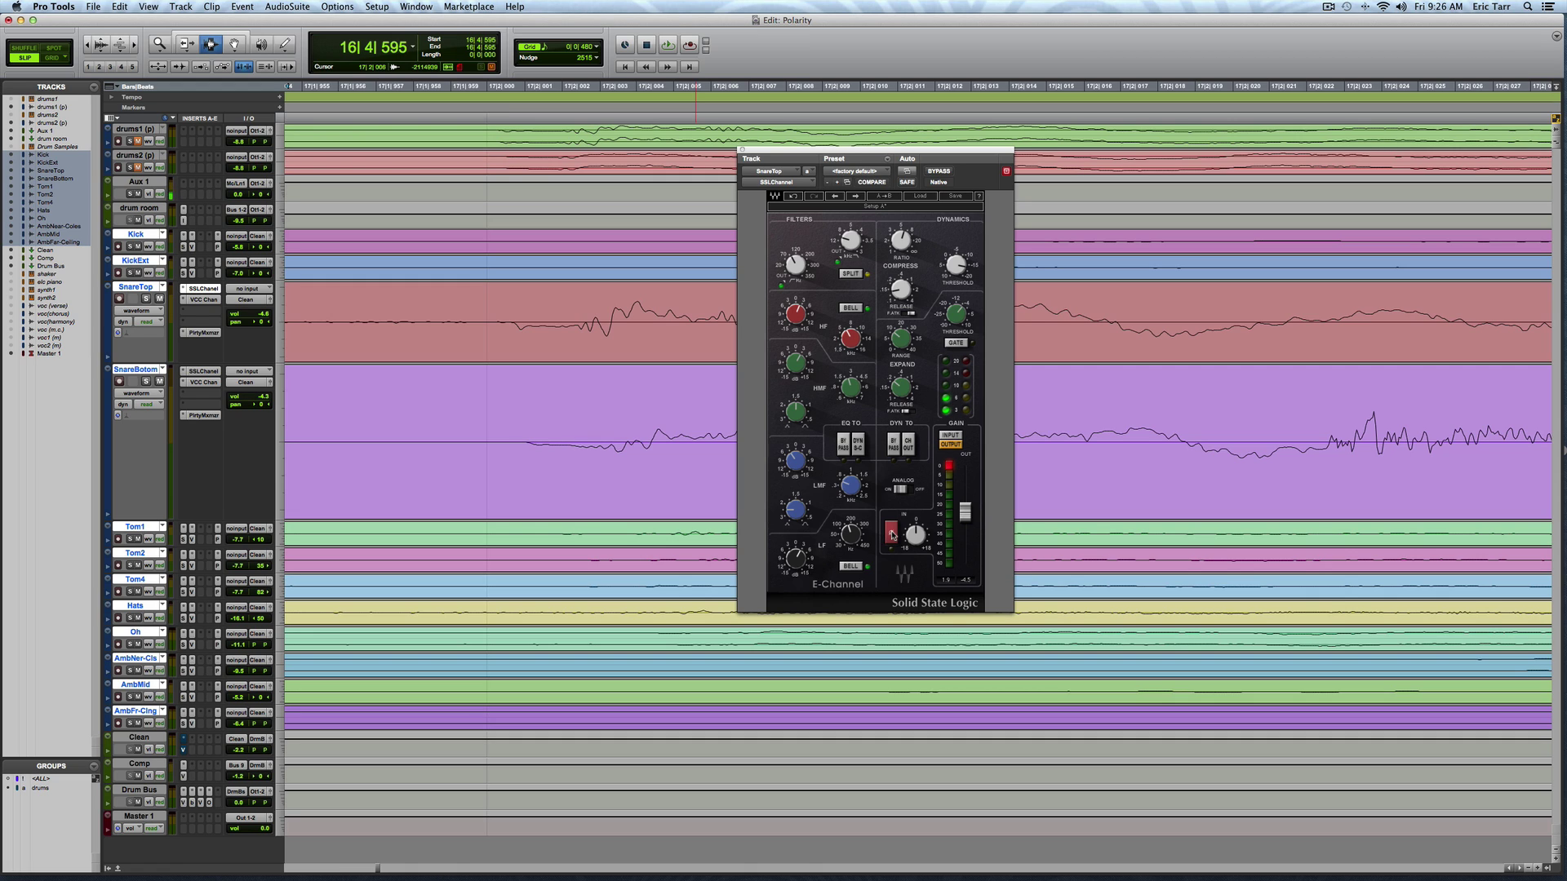
{"action": "key", "text": "space"}
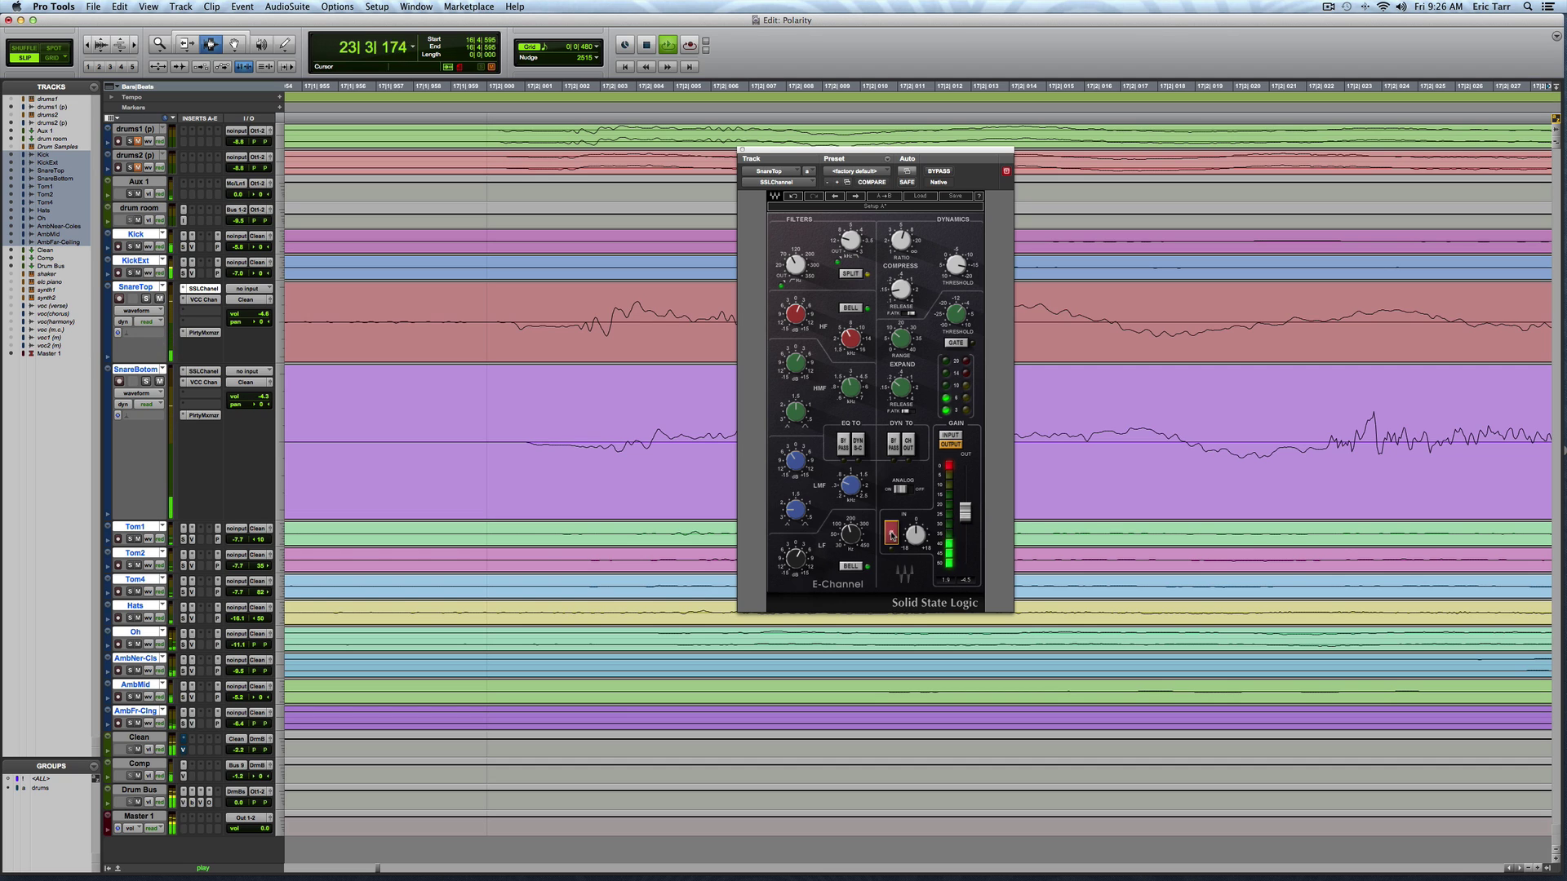
{"action": "left_click", "coordinate": [893, 536]}
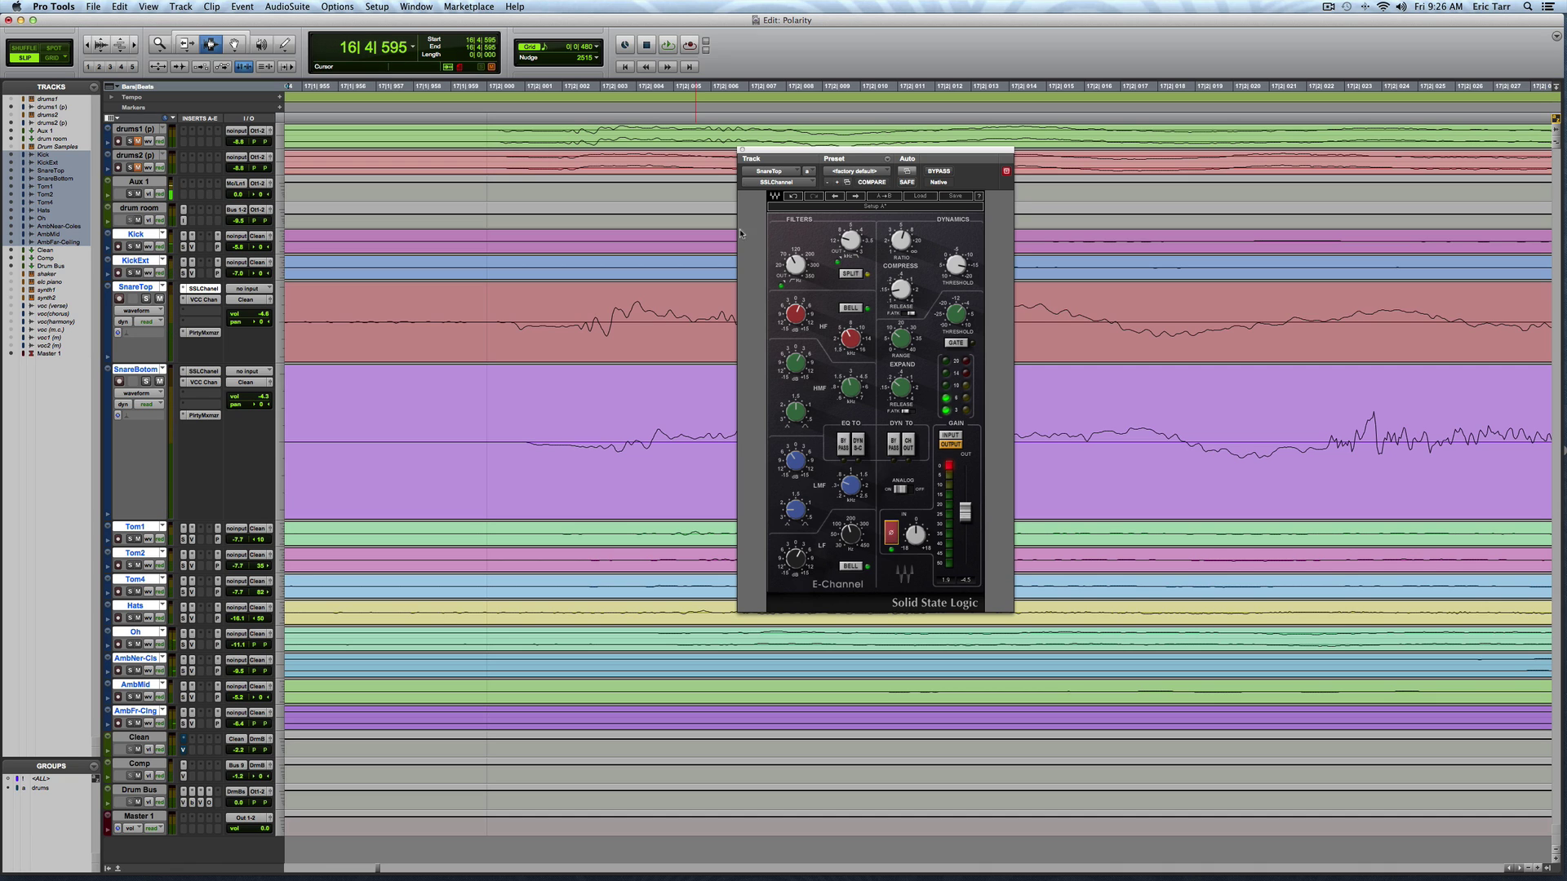
- Close the SSL channel strip and bring back the Kick's Polarity Maximizer, zoomed out
{"action": "left_click", "coordinate": [742, 151]}
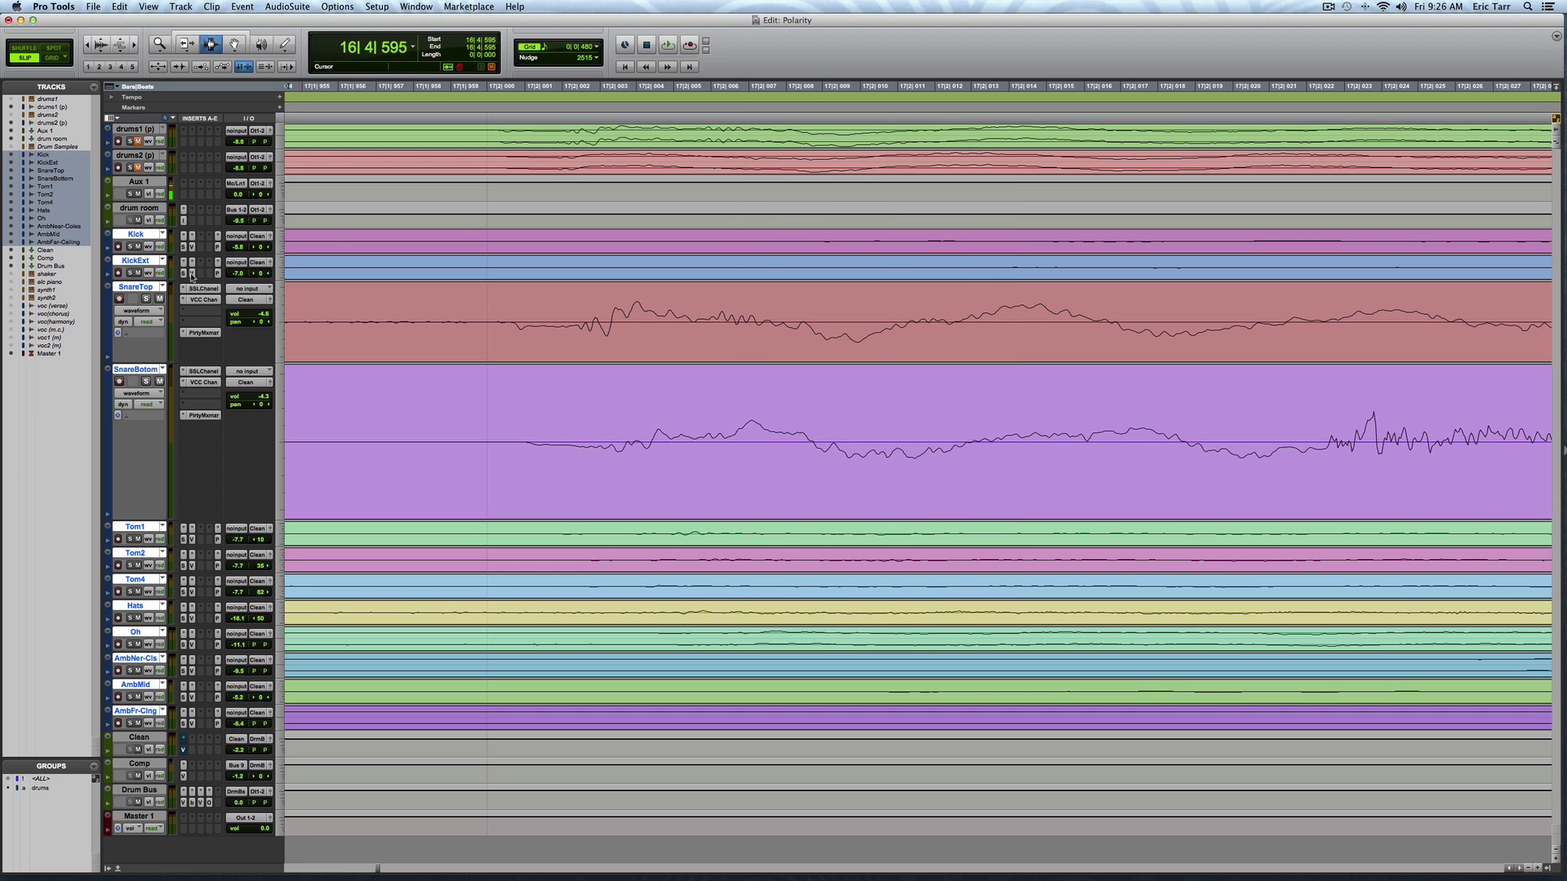
{"action": "left_click", "coordinate": [219, 245]}
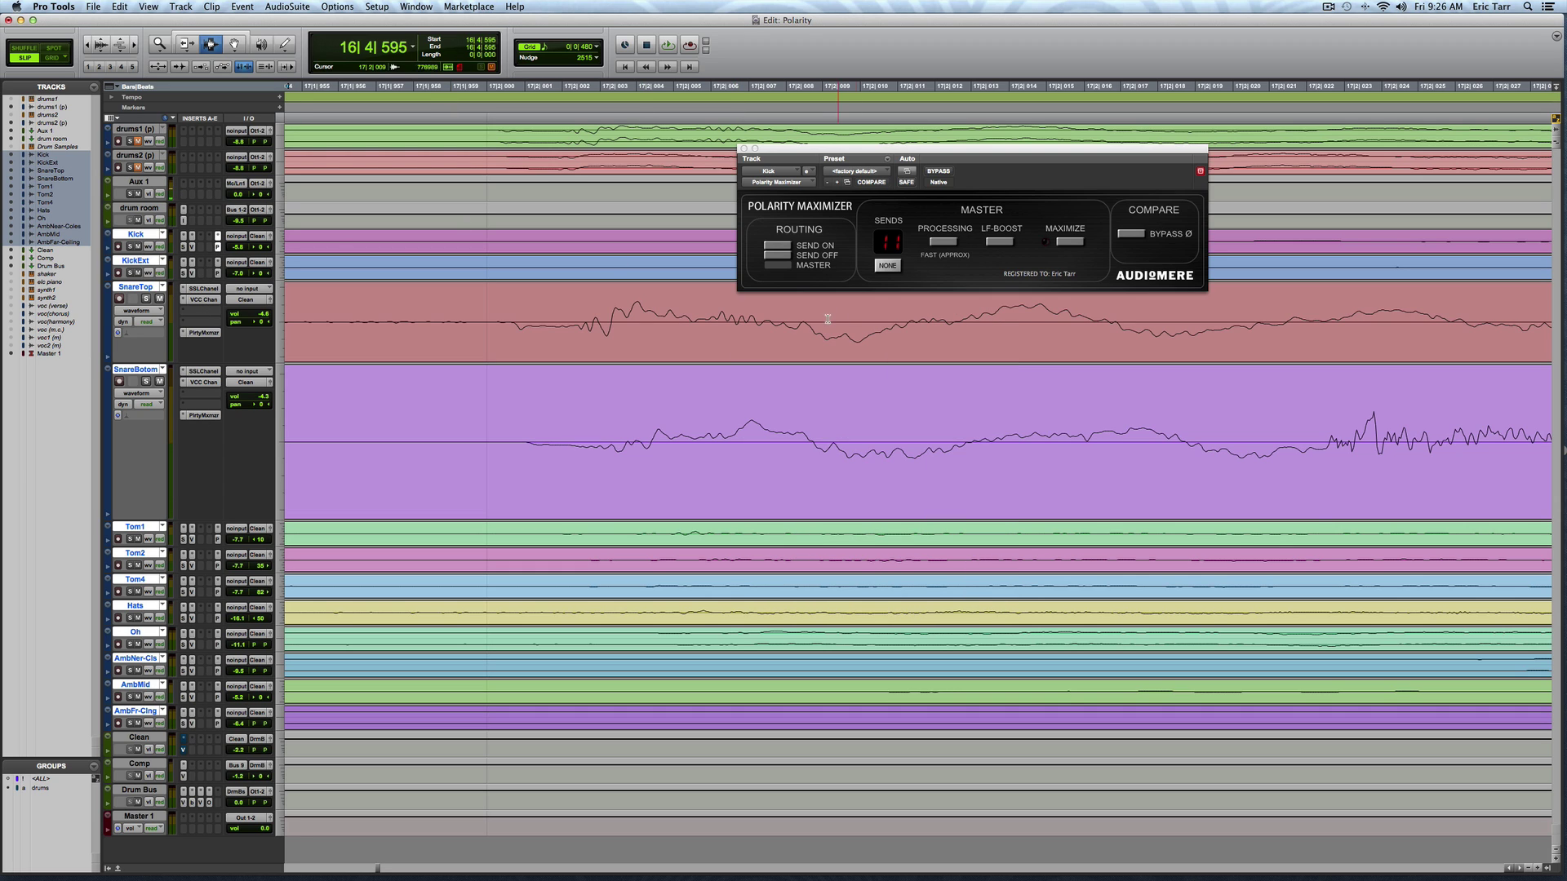
{"action": "key", "text": "ctrl+bracketleft"}
{"action": "key", "text": "ctrl+bracketleft"}
{"action": "key", "text": "ctrl+bracketleft"}
{"action": "key", "text": "ctrl+bracketleft"}
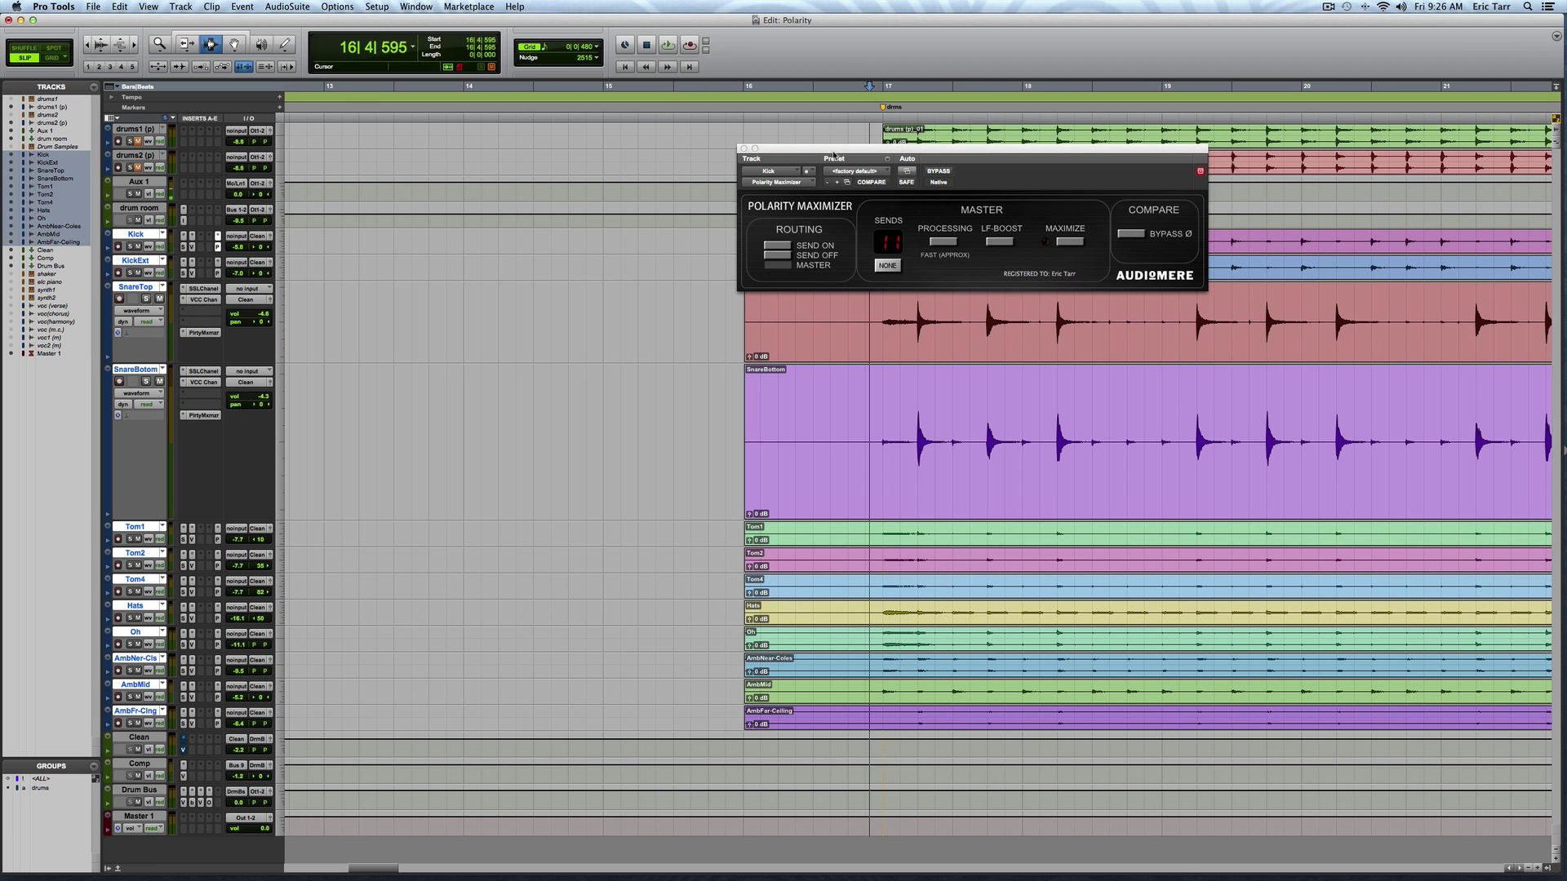
- Run the master maximize pass from just before bar 17, yielding 6 flips and +1.7 dB
{"action": "left_click", "coordinate": [875, 85]}
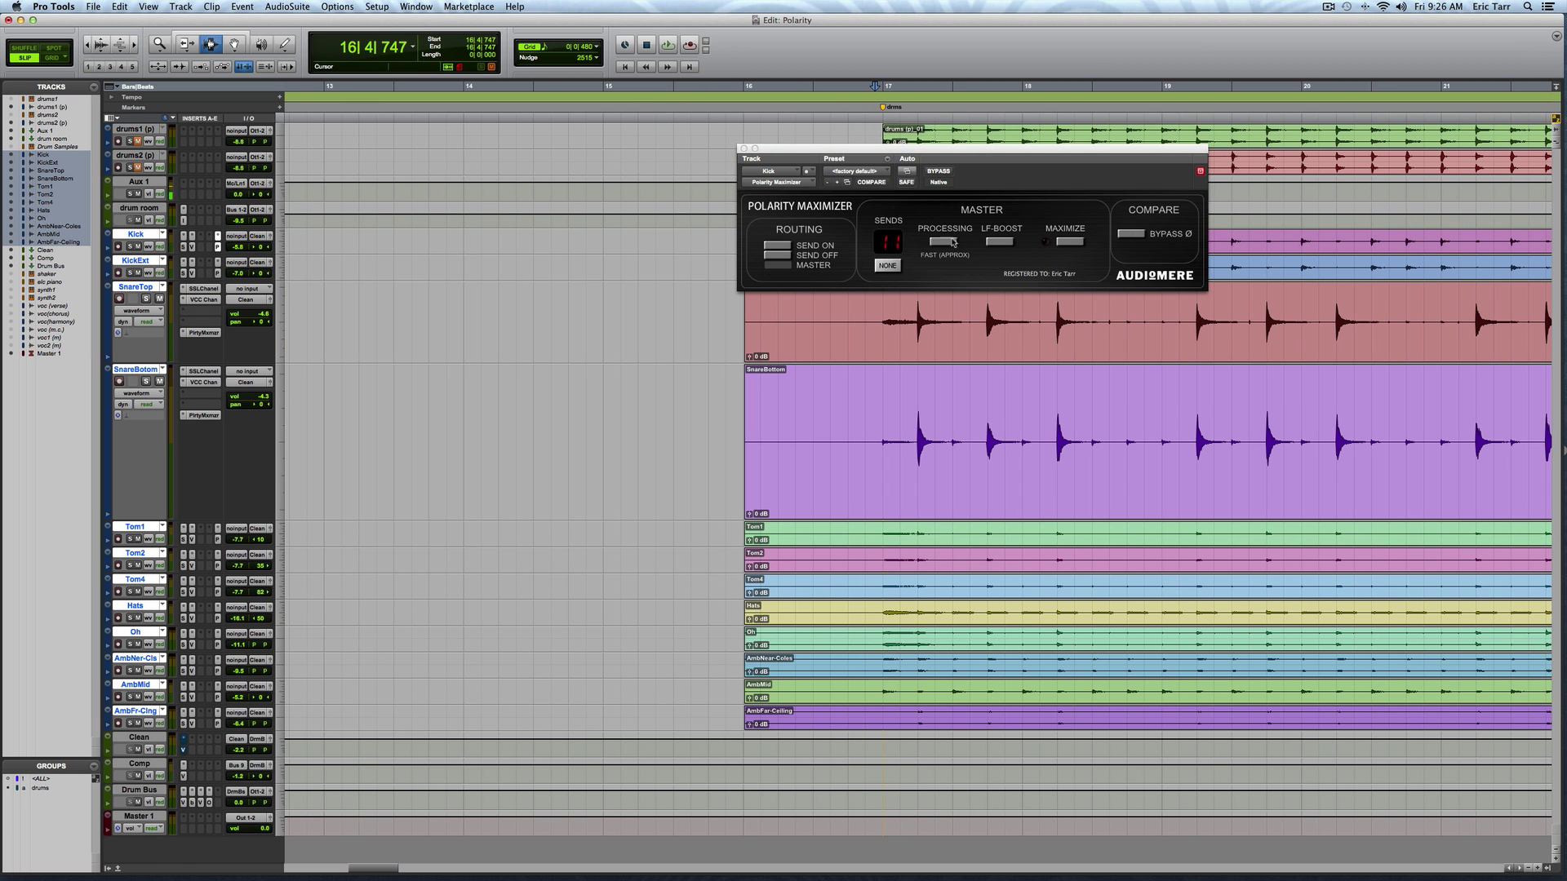
{"action": "left_click", "coordinate": [1069, 241]}
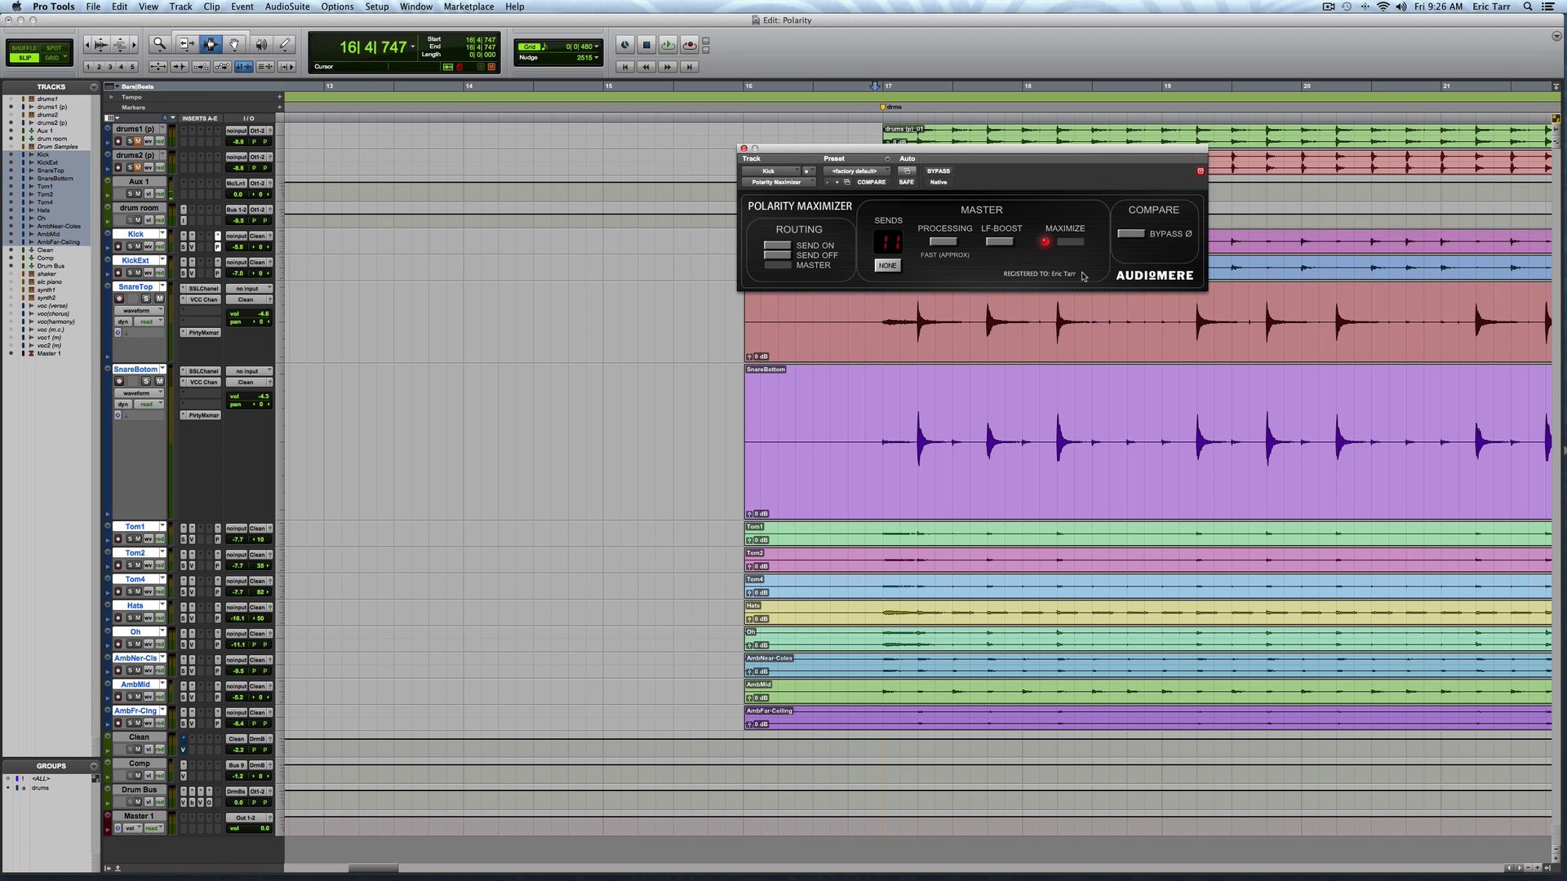
{"action": "key", "text": "space"}
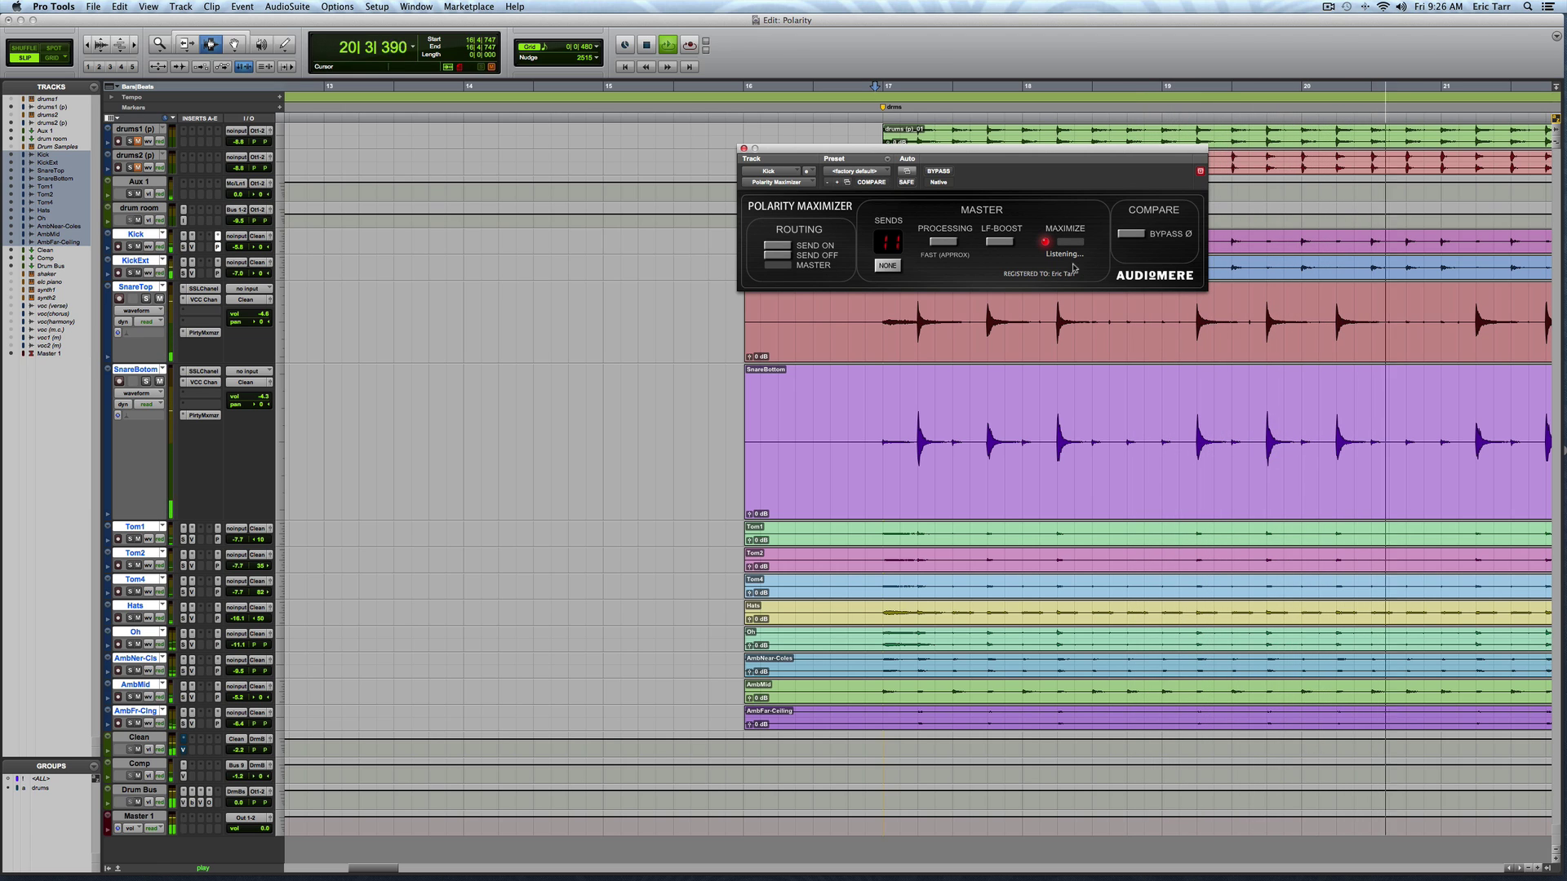
{"action": "key", "text": "space"}
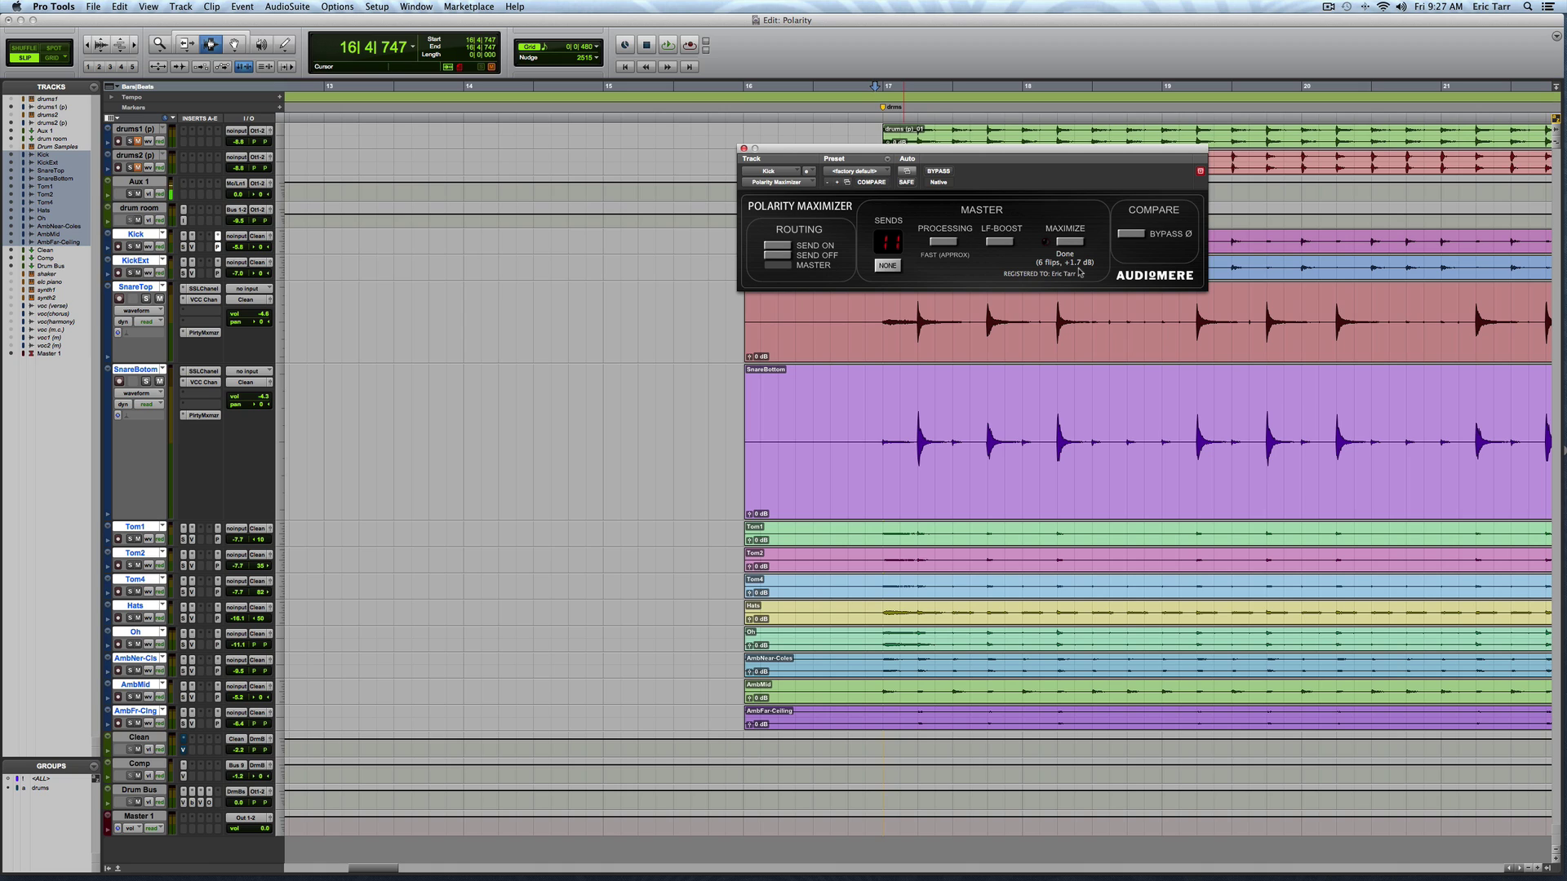
- Check the KickExt and SnareTop maximizer instances, briefly opening SnareTop's channel strip
{"action": "left_click", "coordinate": [218, 272]}
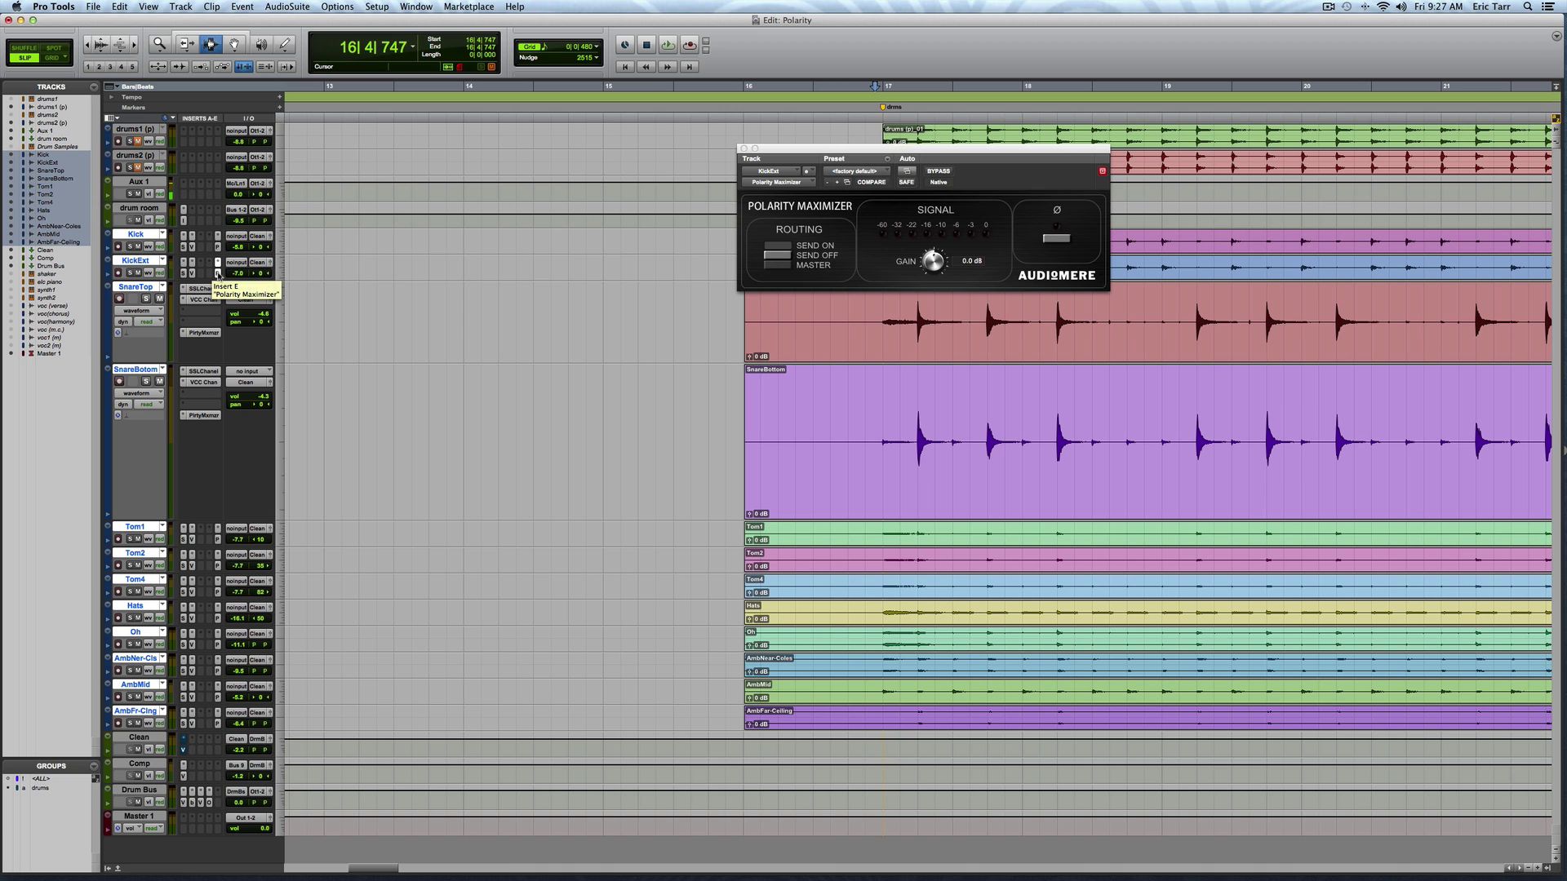
{"action": "left_click", "coordinate": [211, 333]}
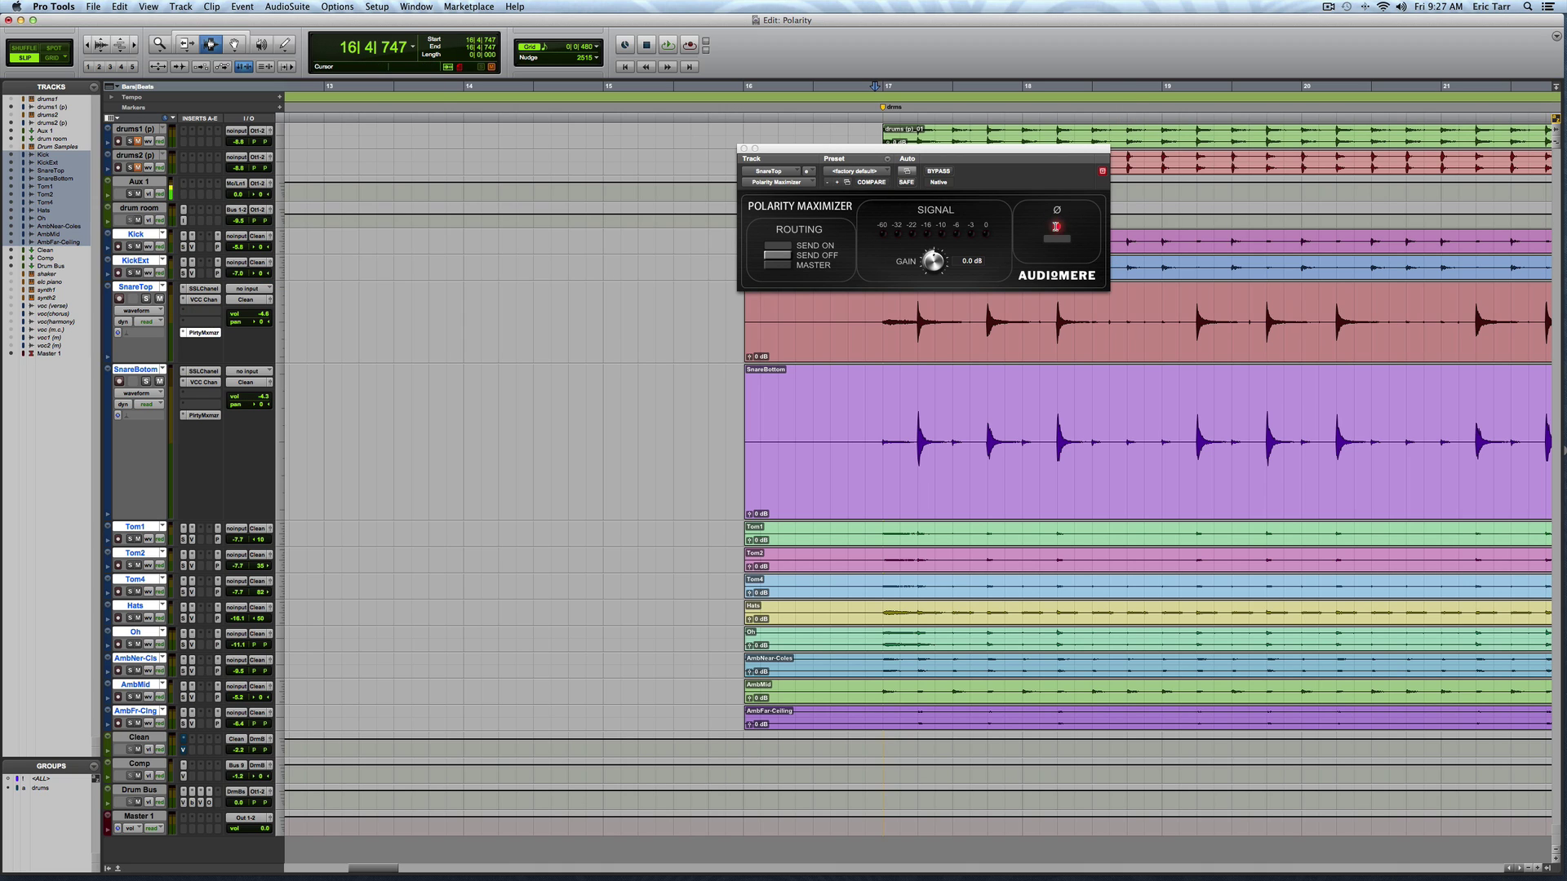
{"action": "left_click", "coordinate": [203, 288]}
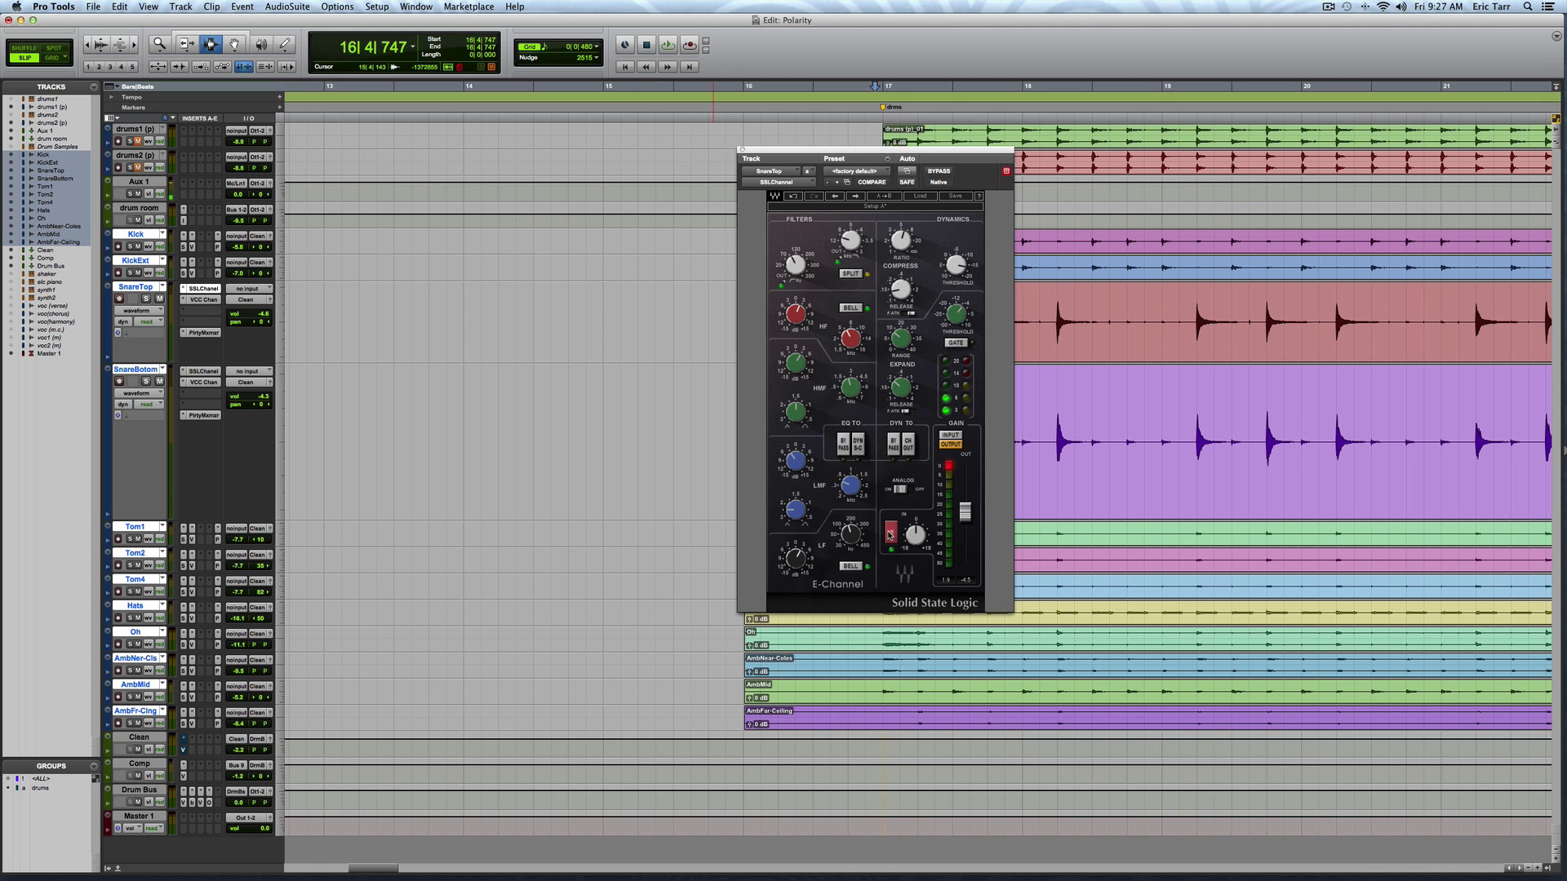
{"action": "left_click", "coordinate": [745, 152]}
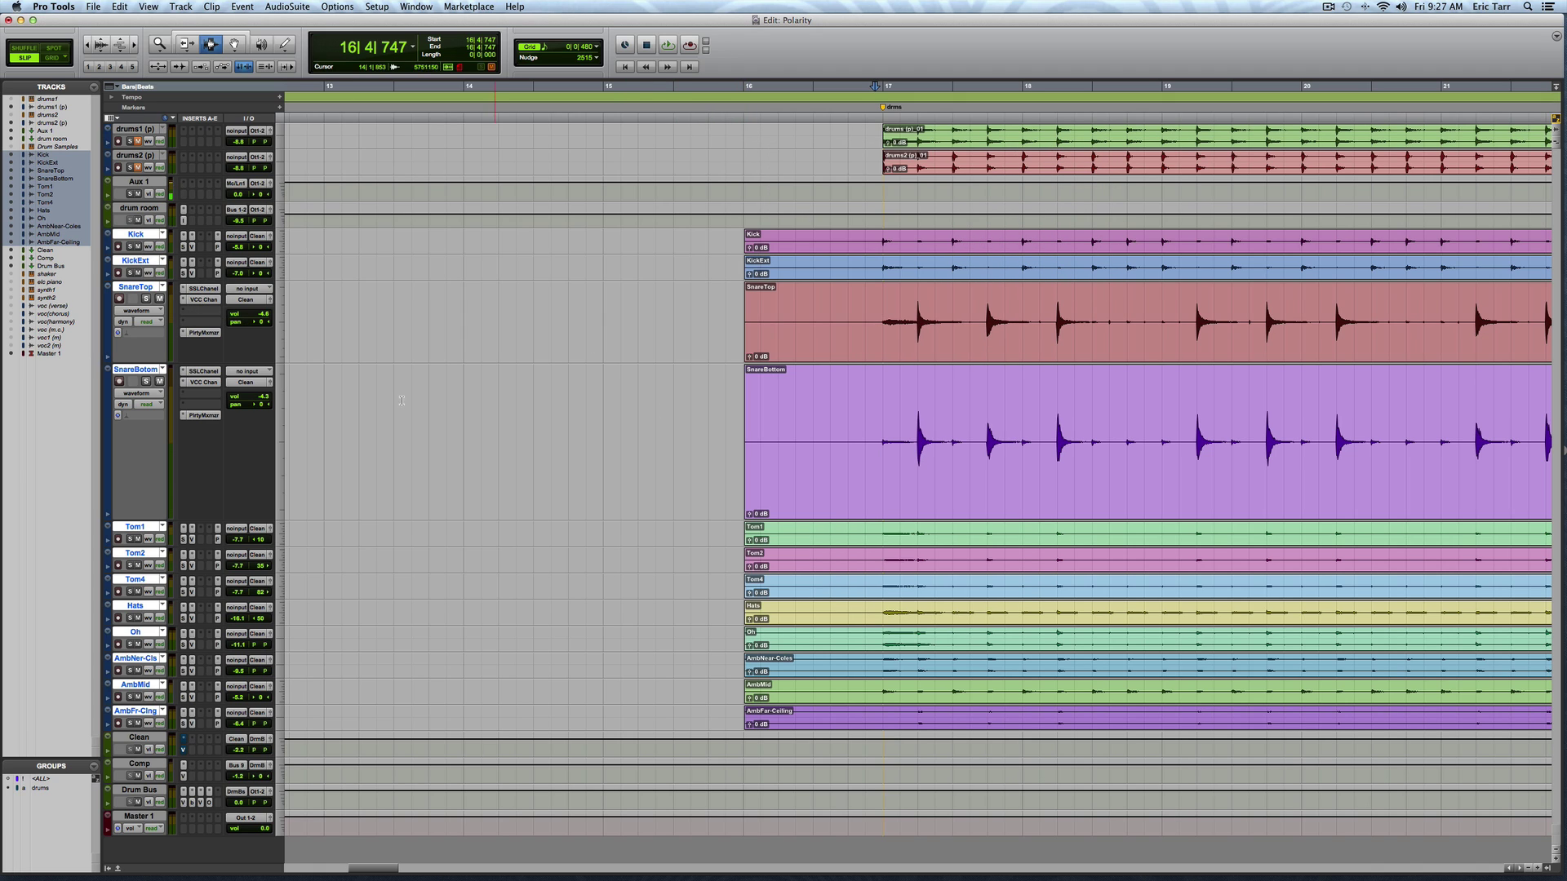
- Check polarity states on SnareBottom, Tom1, Tom2, Oh, AmbNer-Cols, AmbMid and AmbFar-Ceiling
{"action": "left_click", "coordinate": [204, 415]}
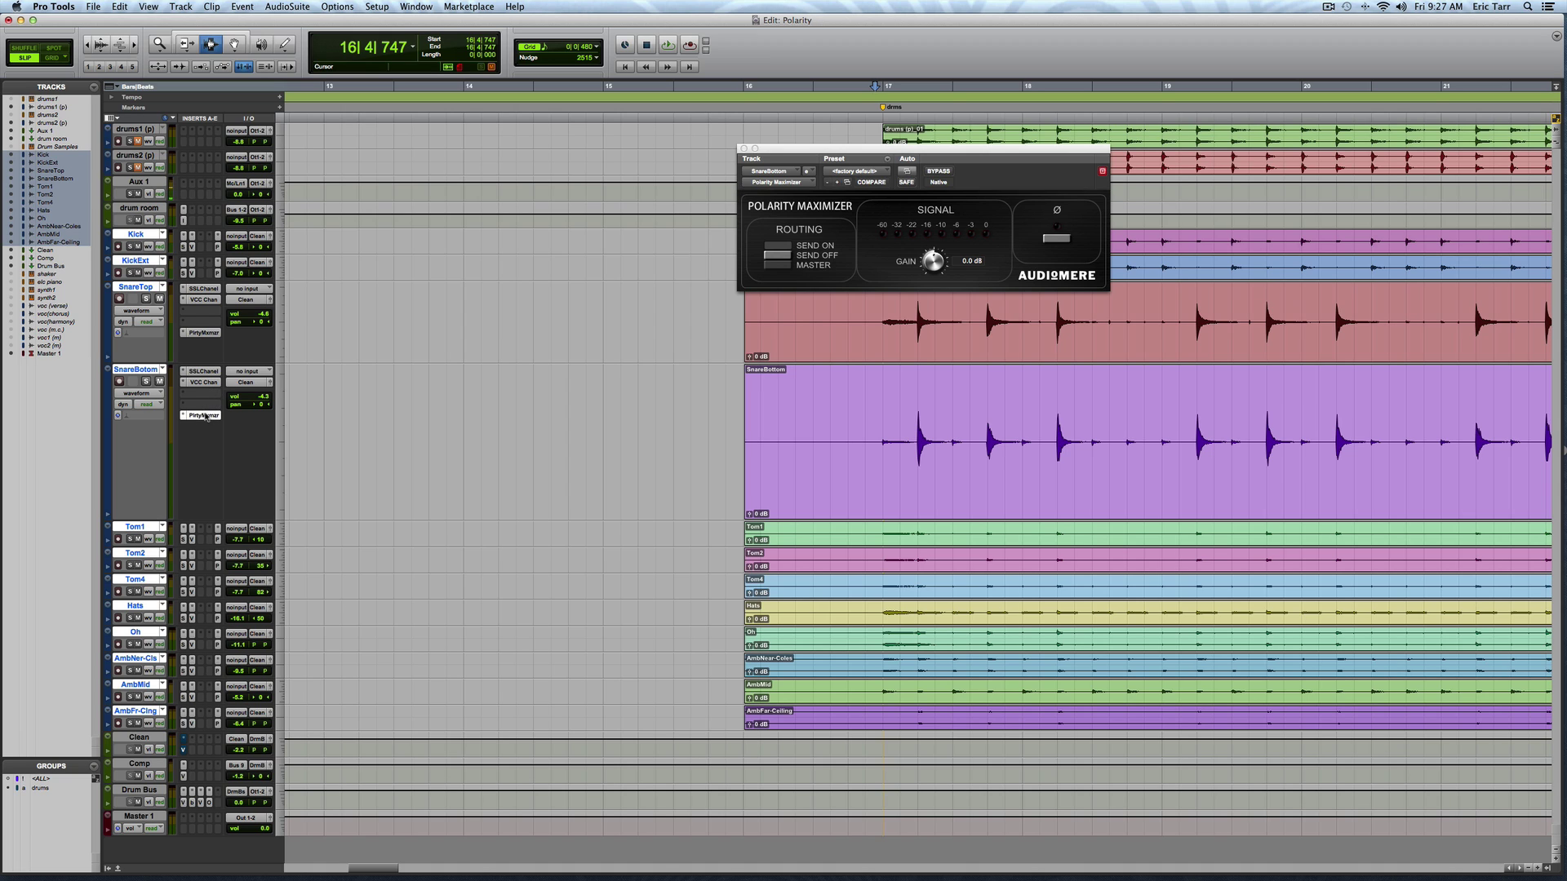
{"action": "left_click", "coordinate": [218, 527]}
{"action": "left_click", "coordinate": [218, 559]}
{"action": "left_click", "coordinate": [218, 635]}
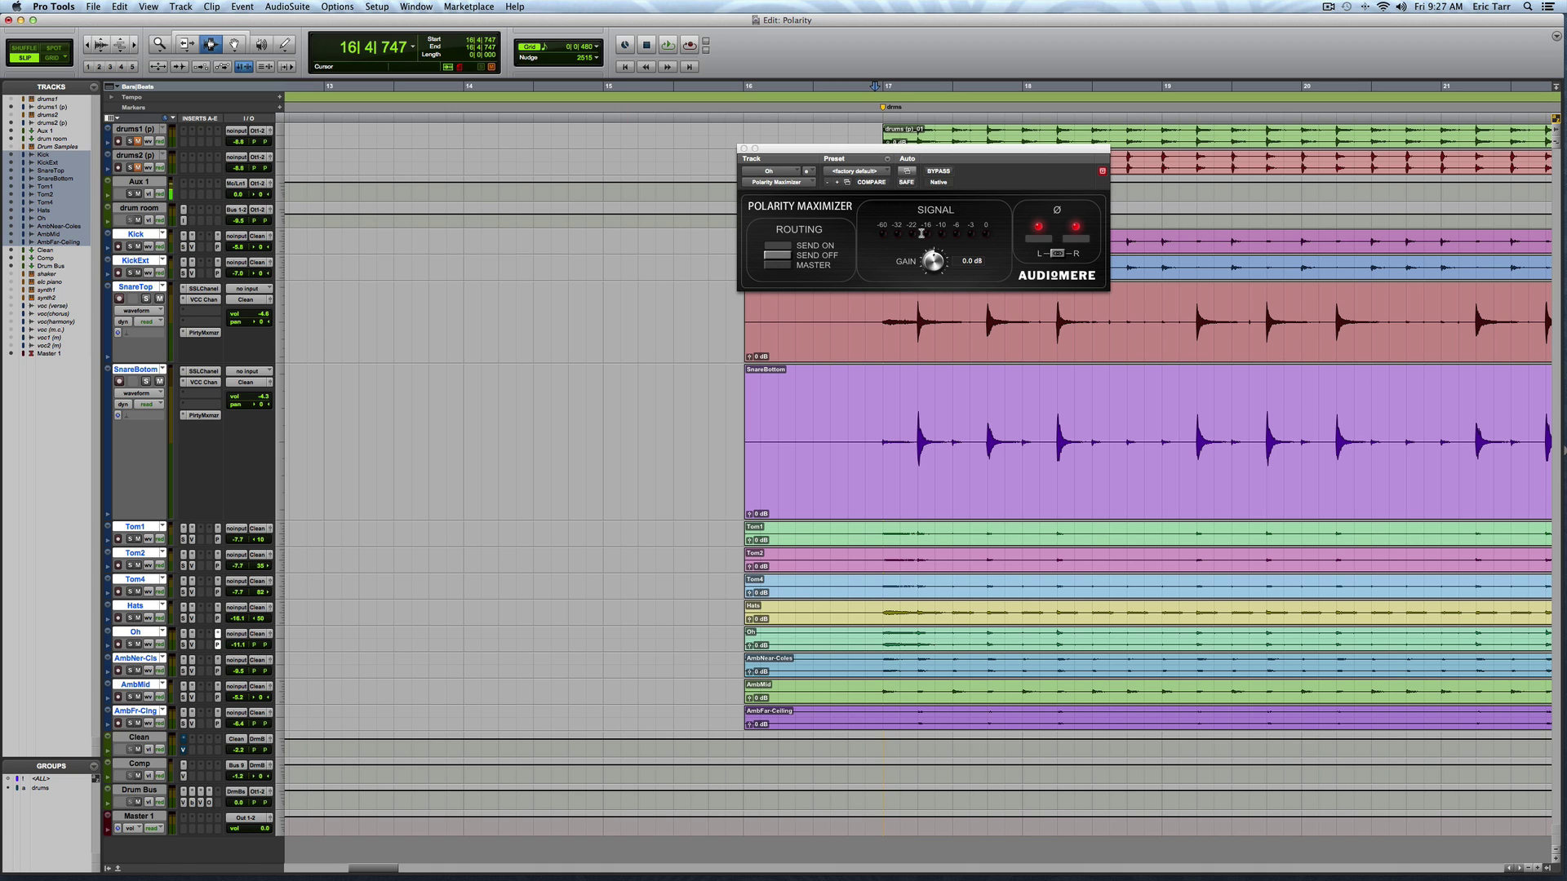
{"action": "left_click", "coordinate": [220, 669]}
{"action": "left_click", "coordinate": [218, 694]}
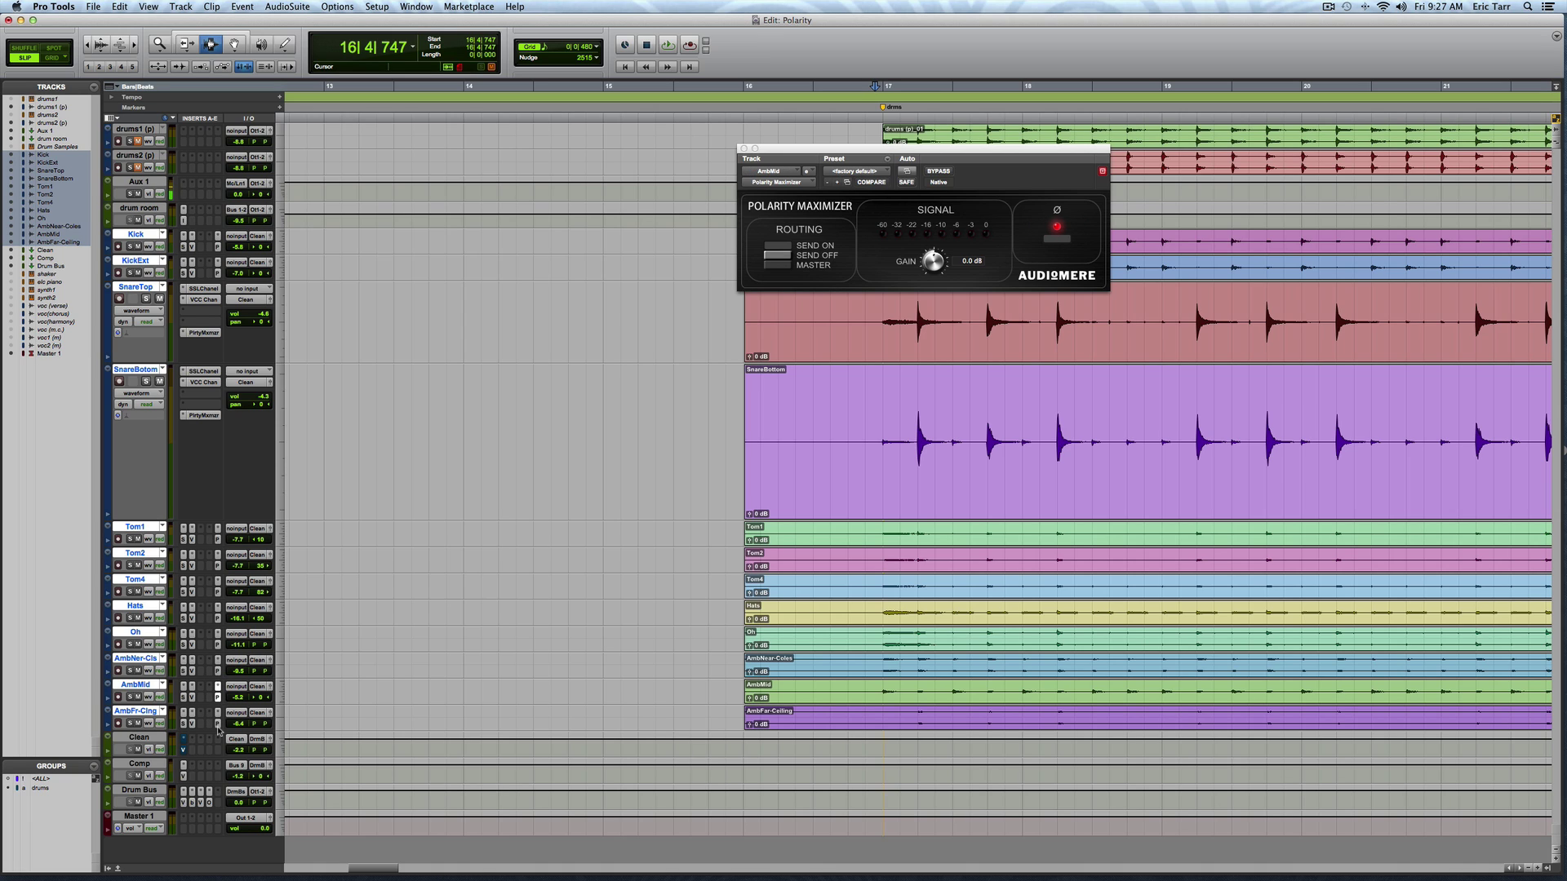
{"action": "left_click", "coordinate": [218, 722]}
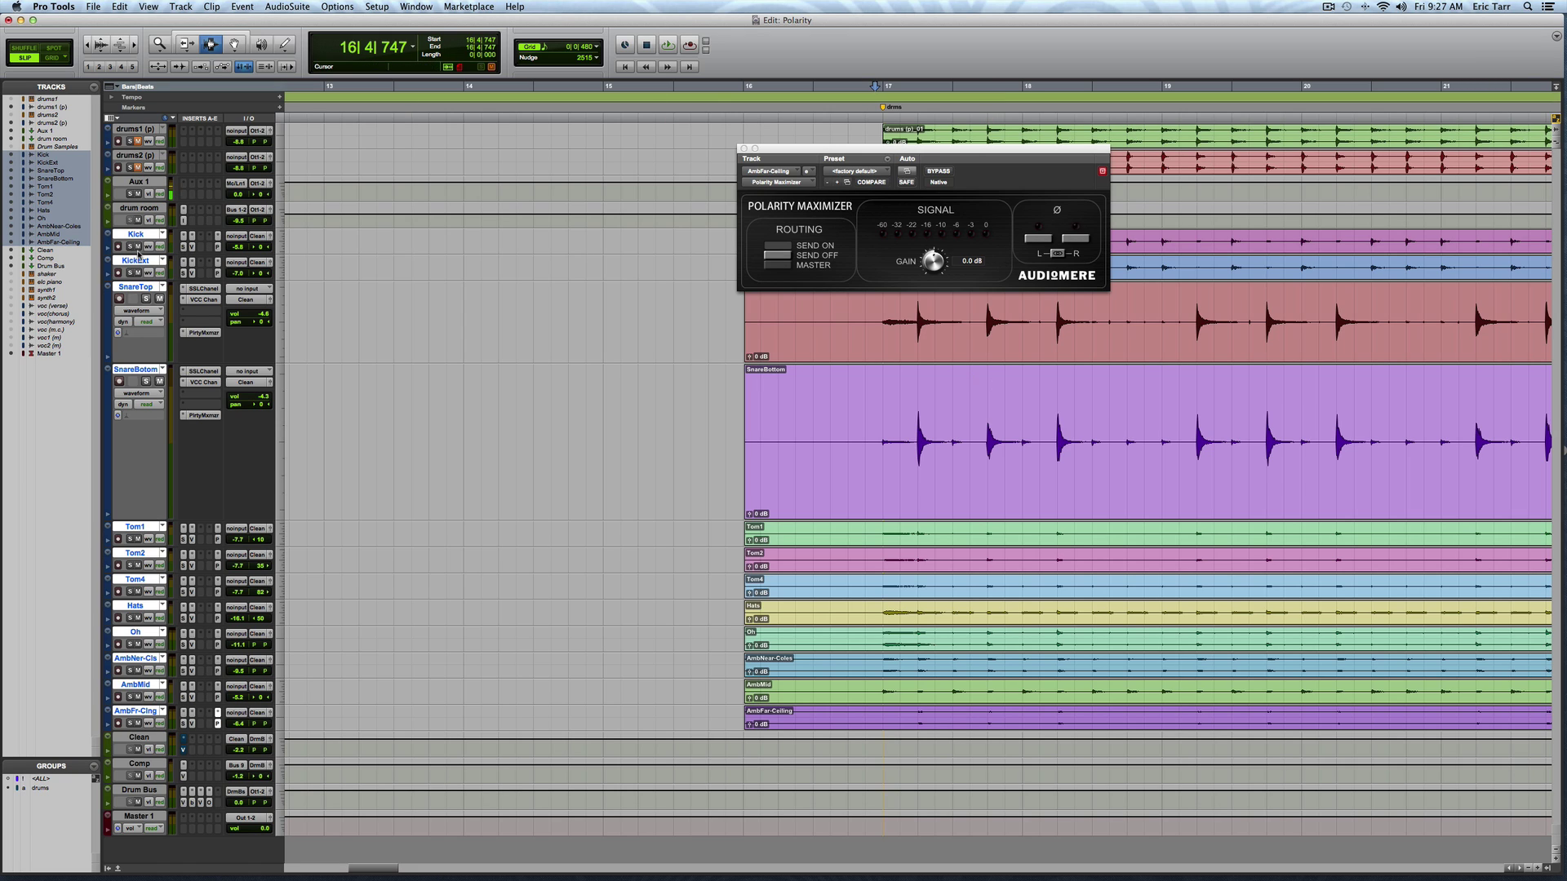
- During playback, toggle BYPASS Ø on and off on the Kick master instance, then stop
{"action": "key", "text": "space"}
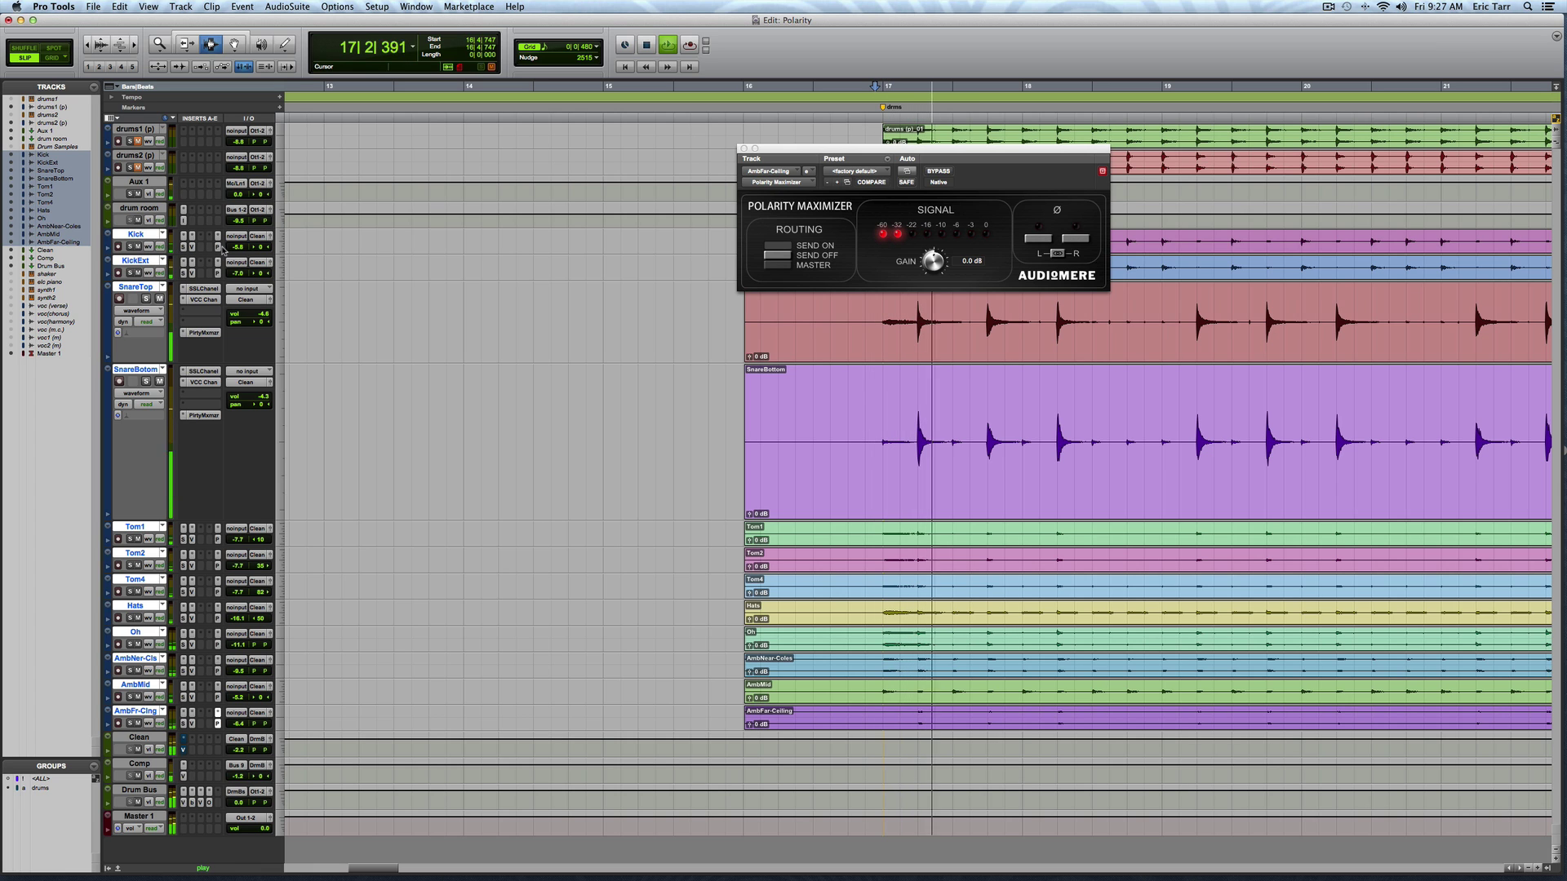
{"action": "left_click", "coordinate": [218, 246]}
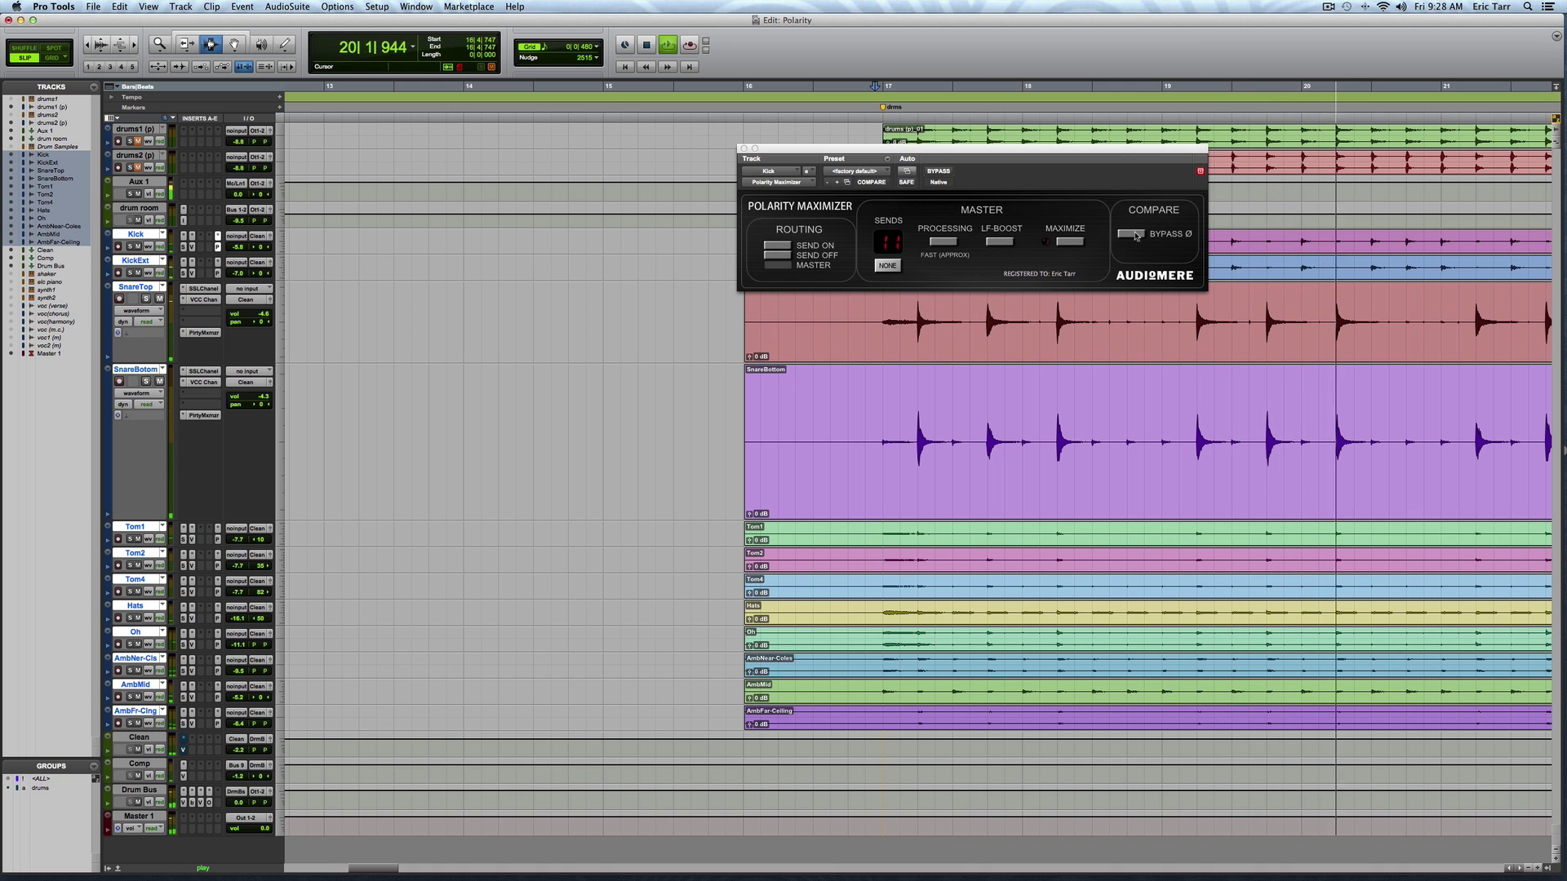
{"action": "left_click", "coordinate": [1135, 232]}
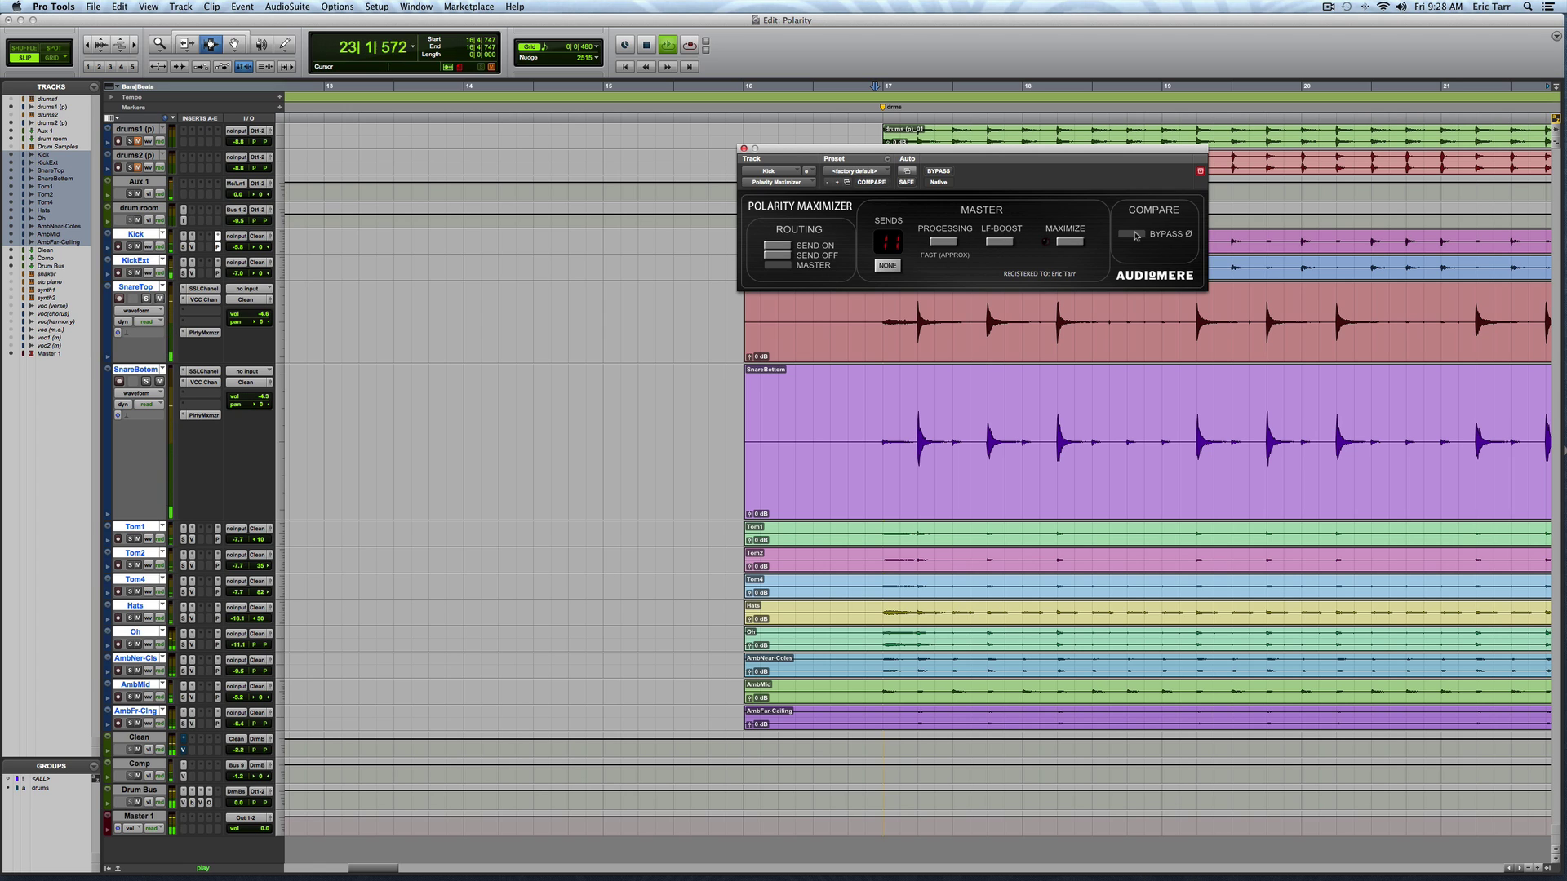
{"action": "left_click", "coordinate": [1136, 234]}
{"action": "key", "text": "space"}
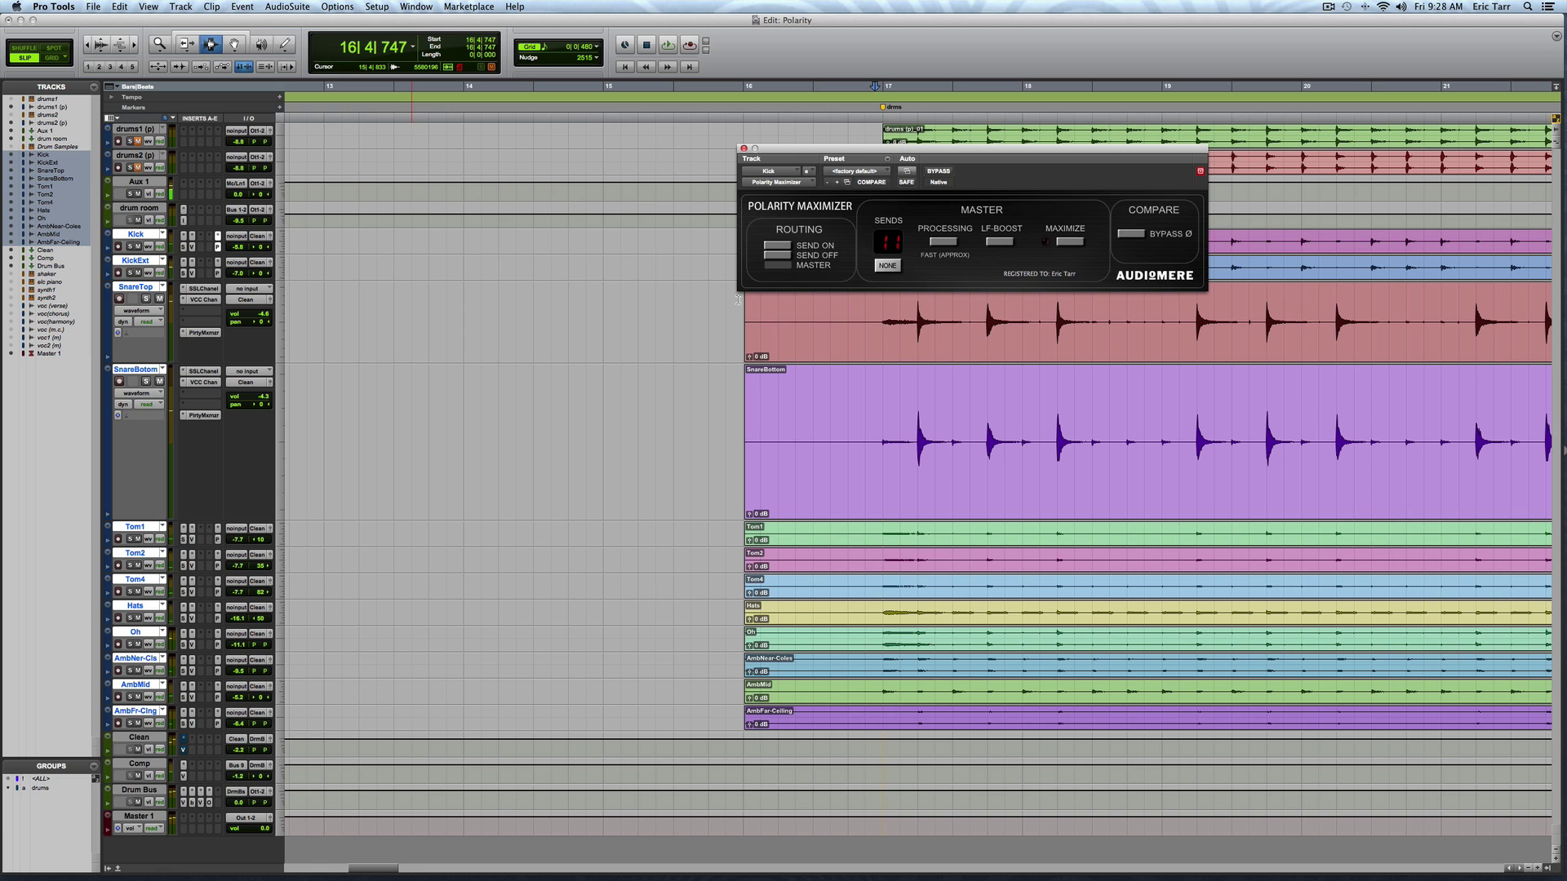